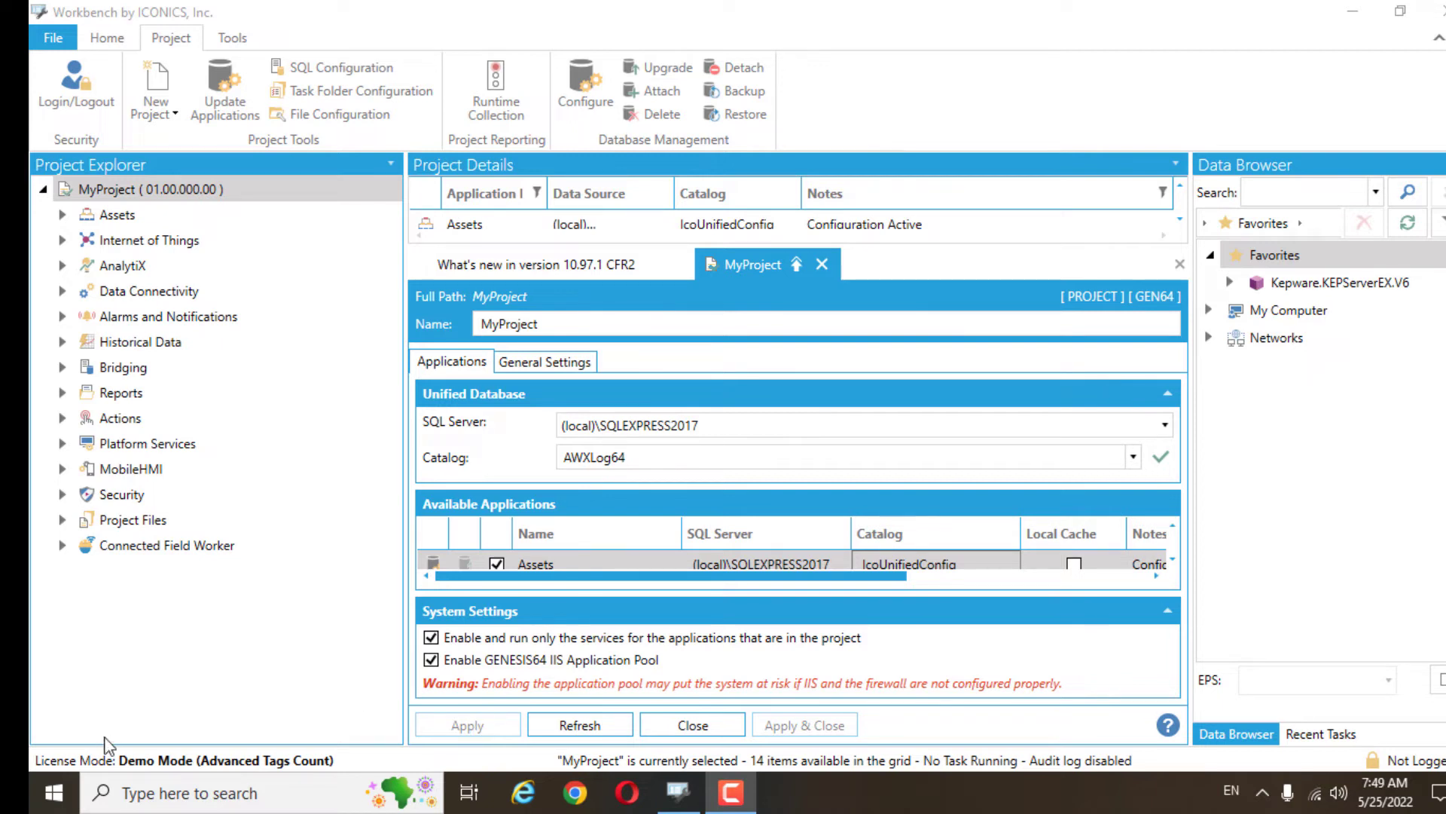
- Launch the Configure System utility from the ICONICS Tools programs
left_click(55, 790)
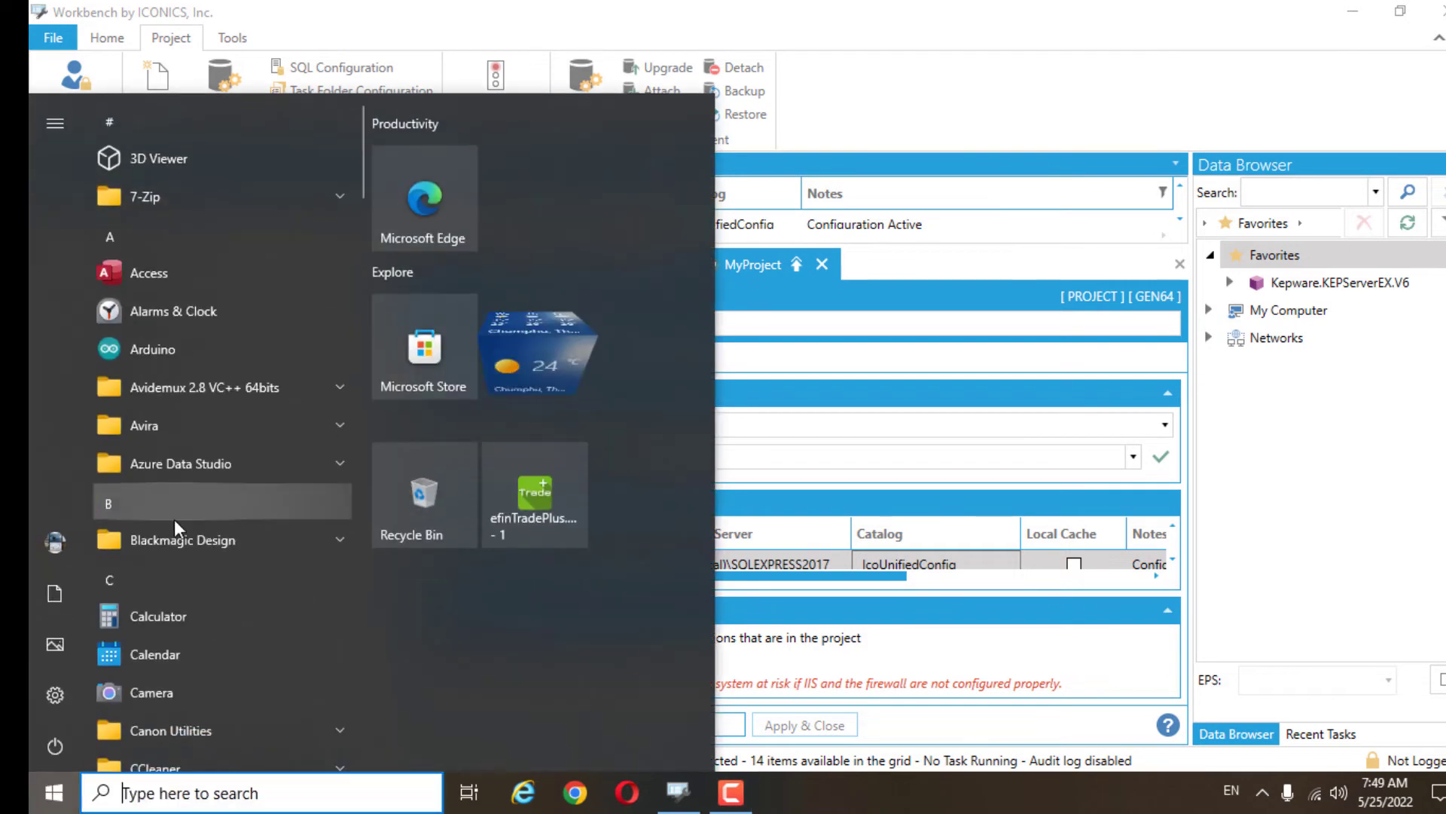
scroll(173, 528, "down", 8)
scroll(202, 565, "down", 2)
left_click(205, 603)
scroll(208, 602, "down", 2)
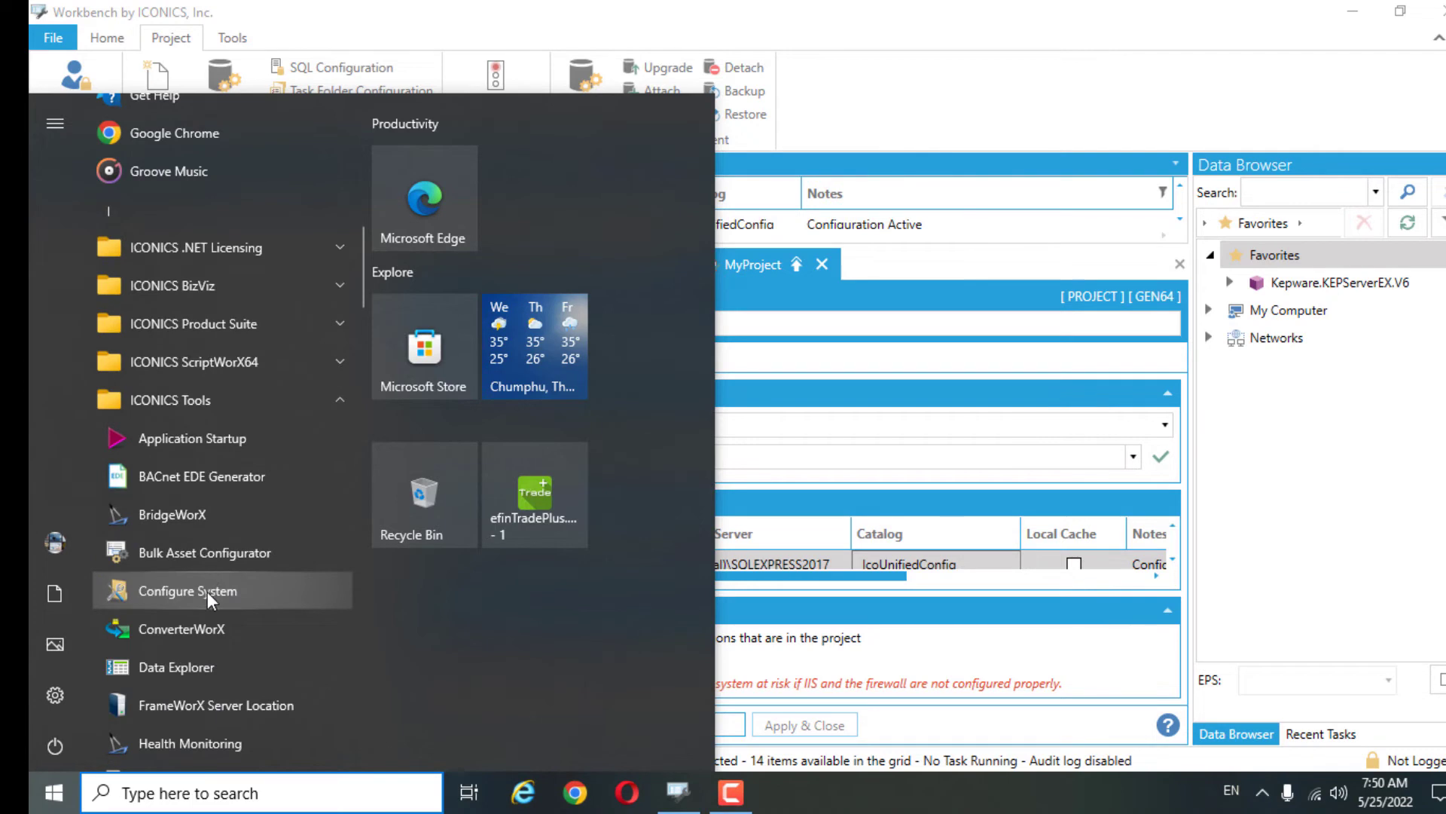
left_click(207, 591)
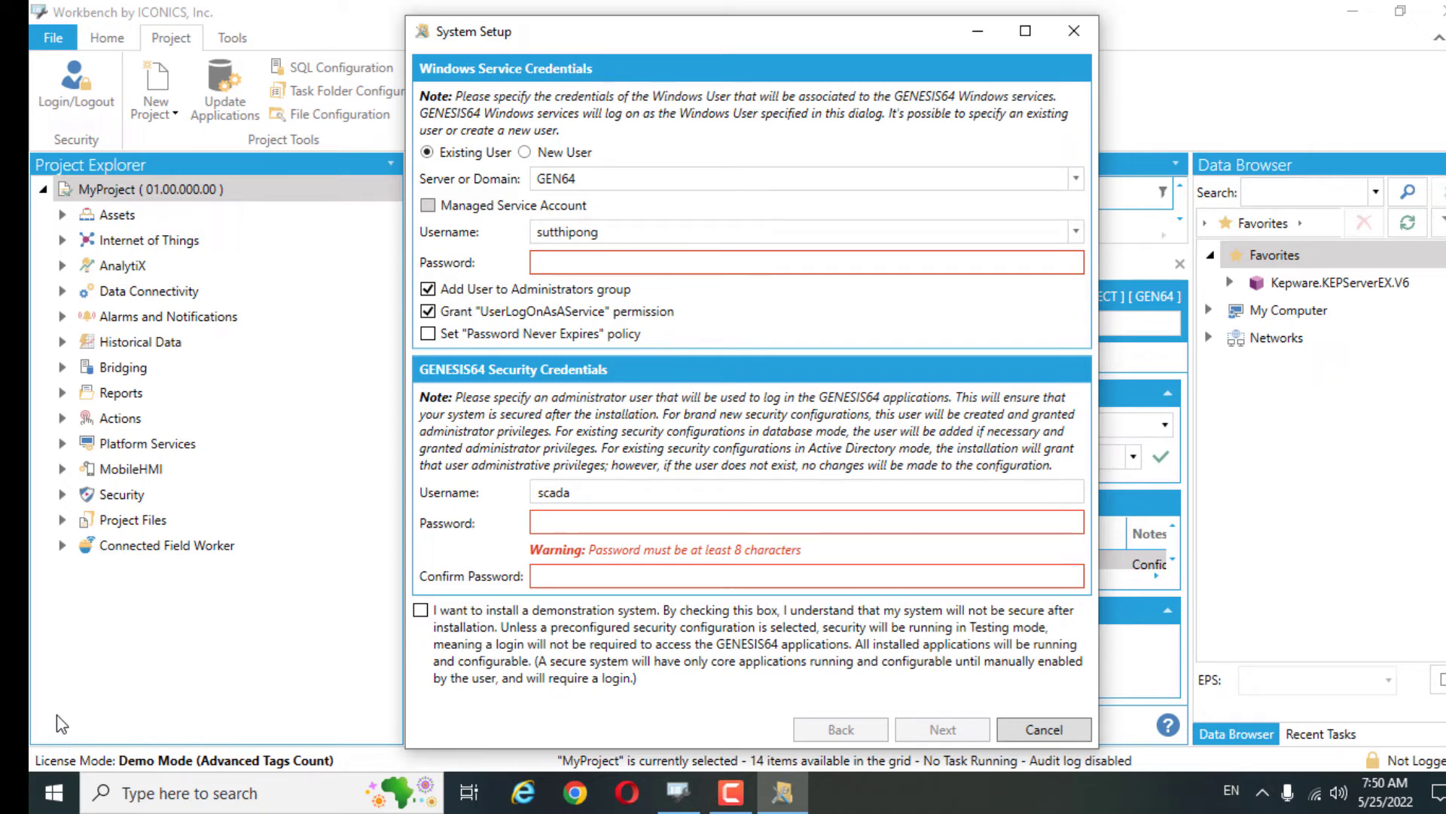
- Enter the Windows service account password and enable the "Password Never Expires" policy
left_click(595, 265)
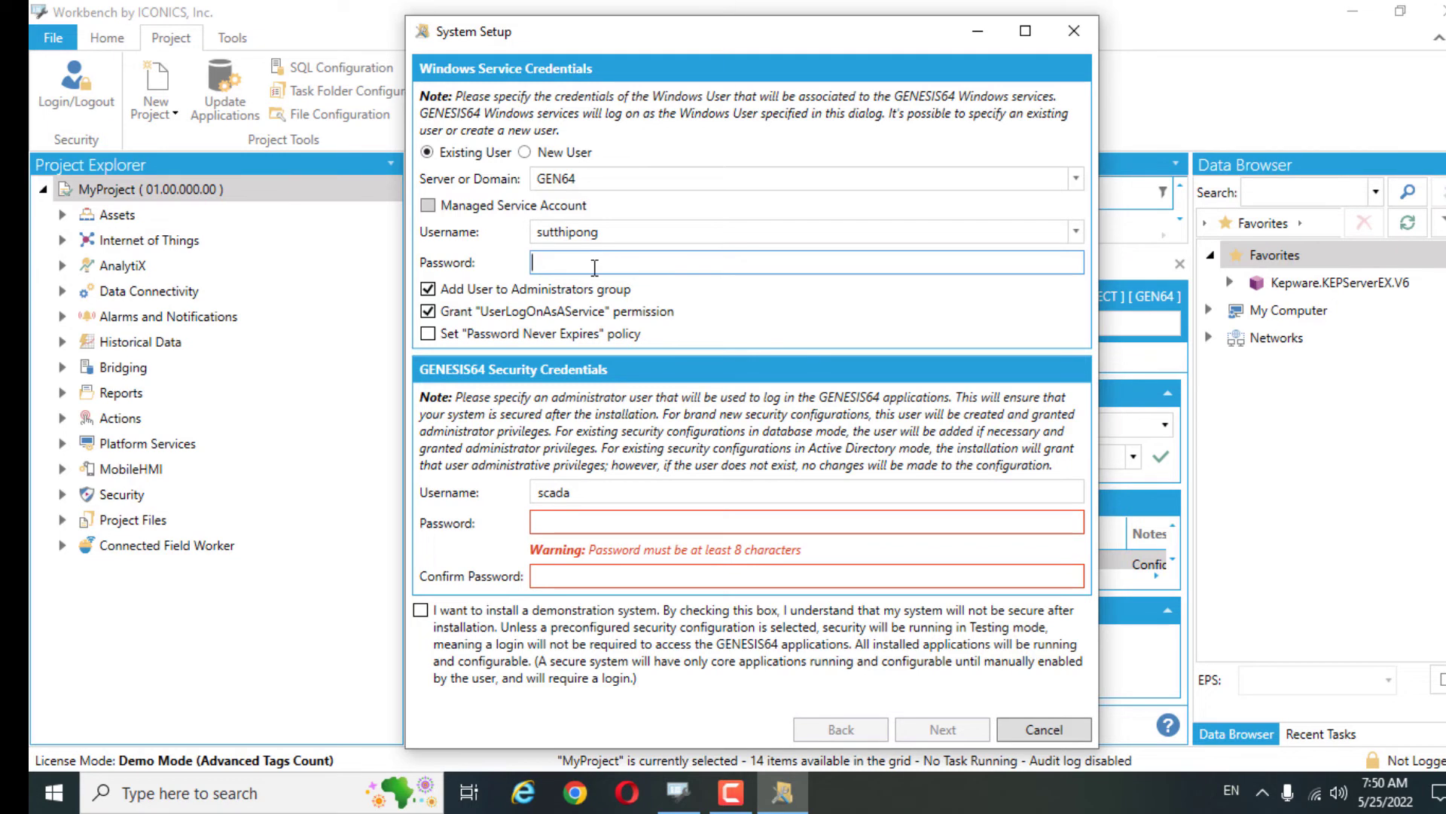
type("•••••••")
left_click(520, 336)
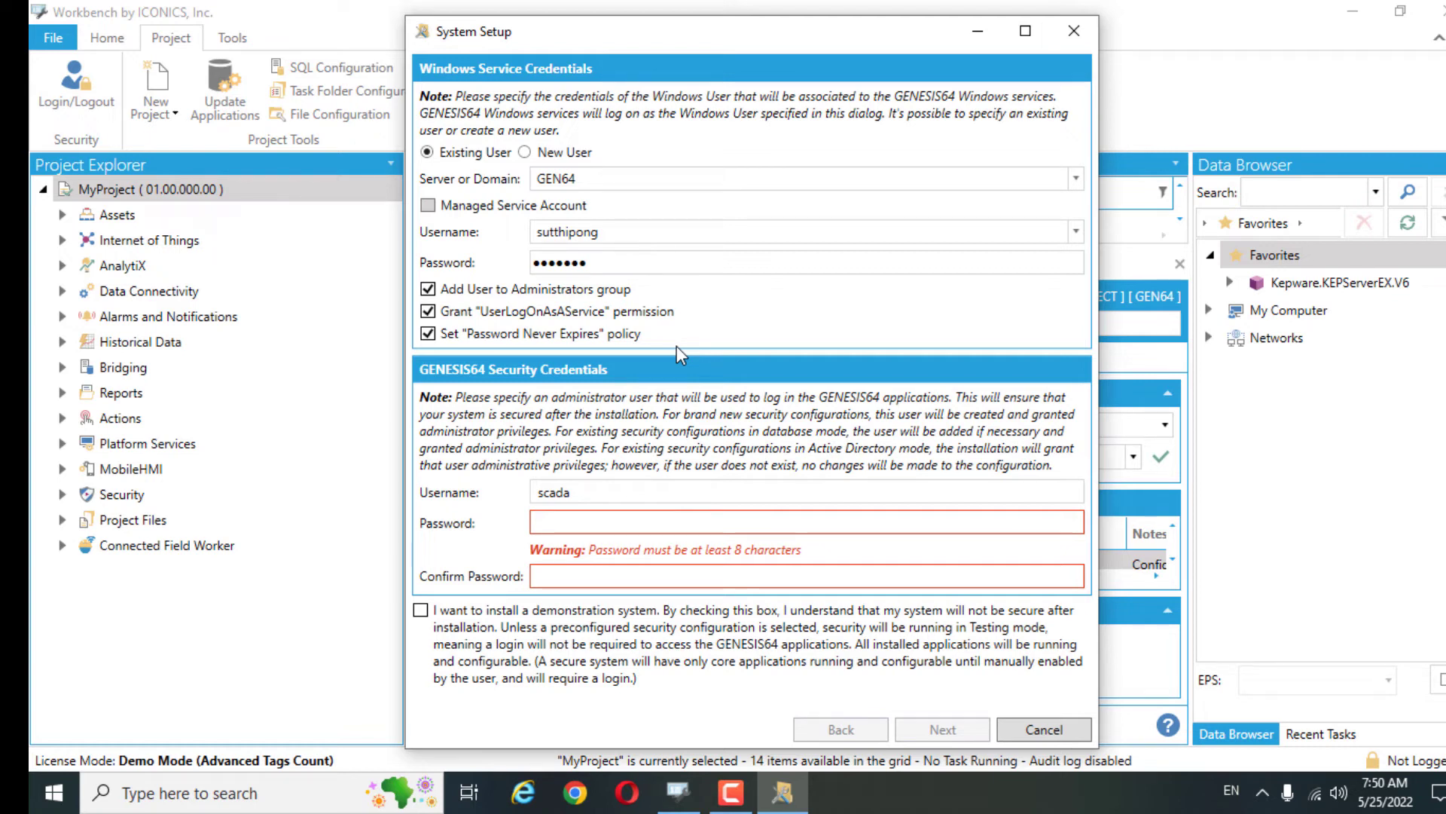
- Enter and confirm the GENESIS64 security password, opt to install a demonstration system, and continue to the SQL Server credentials
left_click(587, 527)
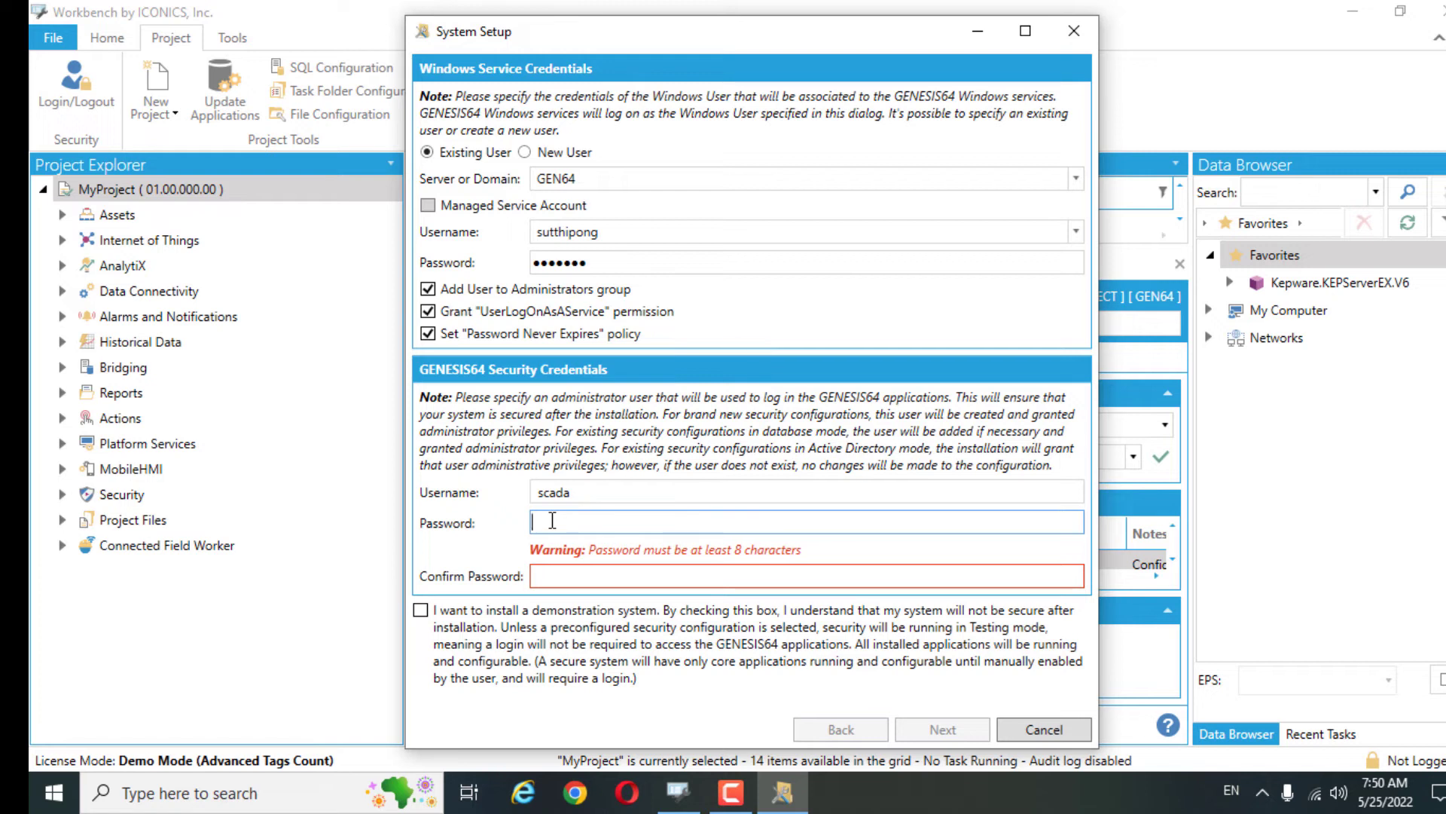
type("********")
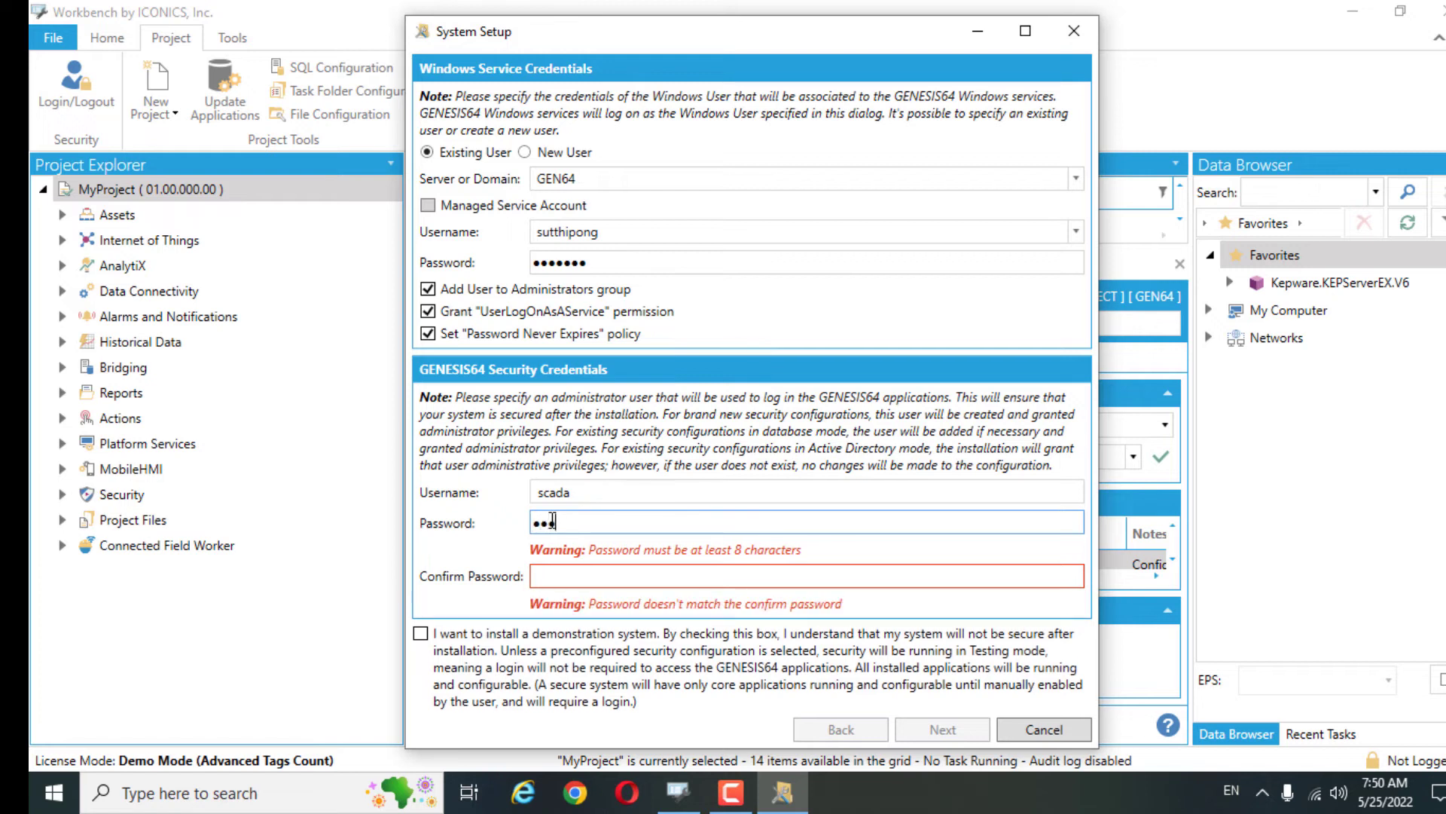
type("*")
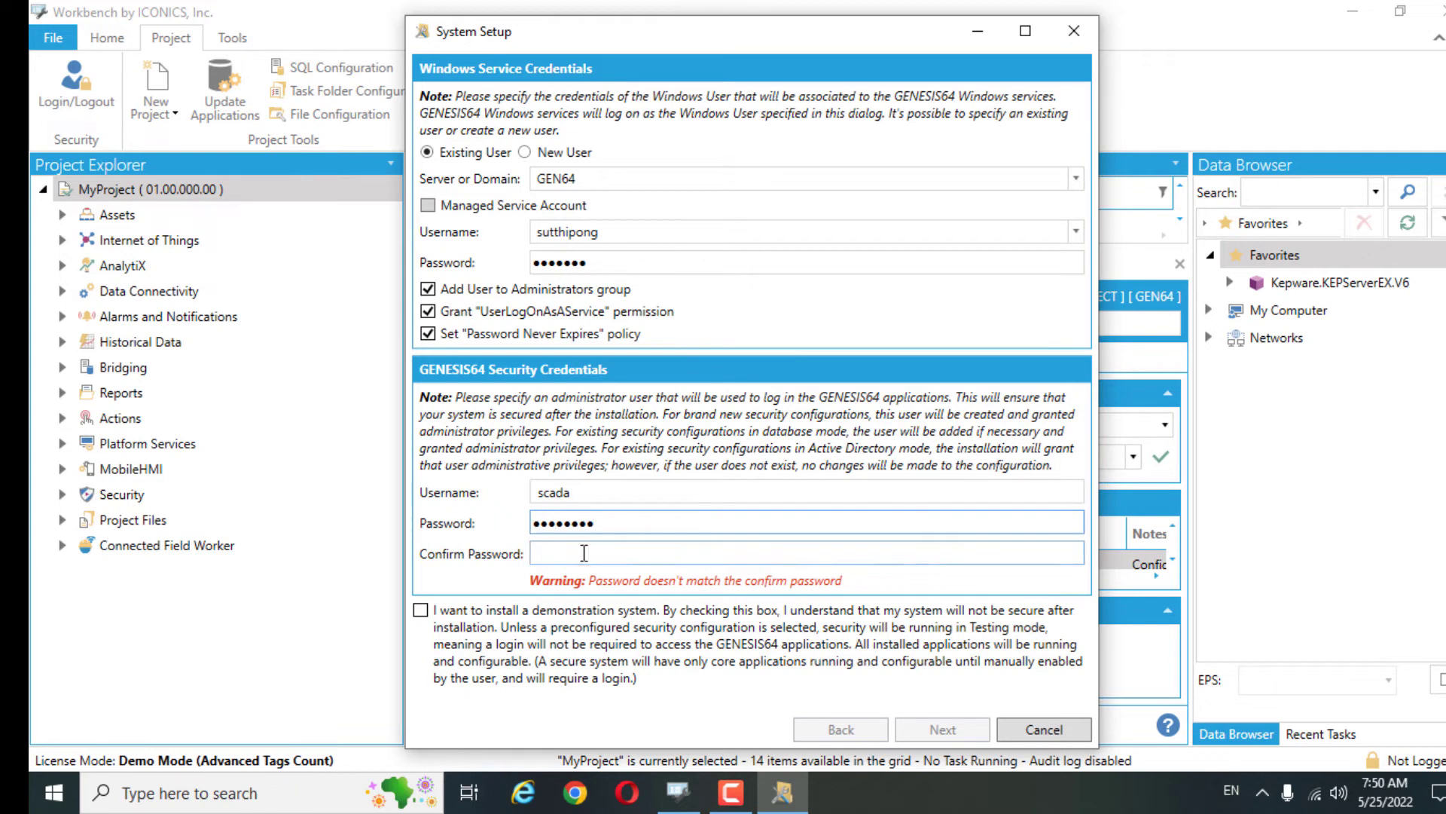
left_click(547, 550)
type("*******")
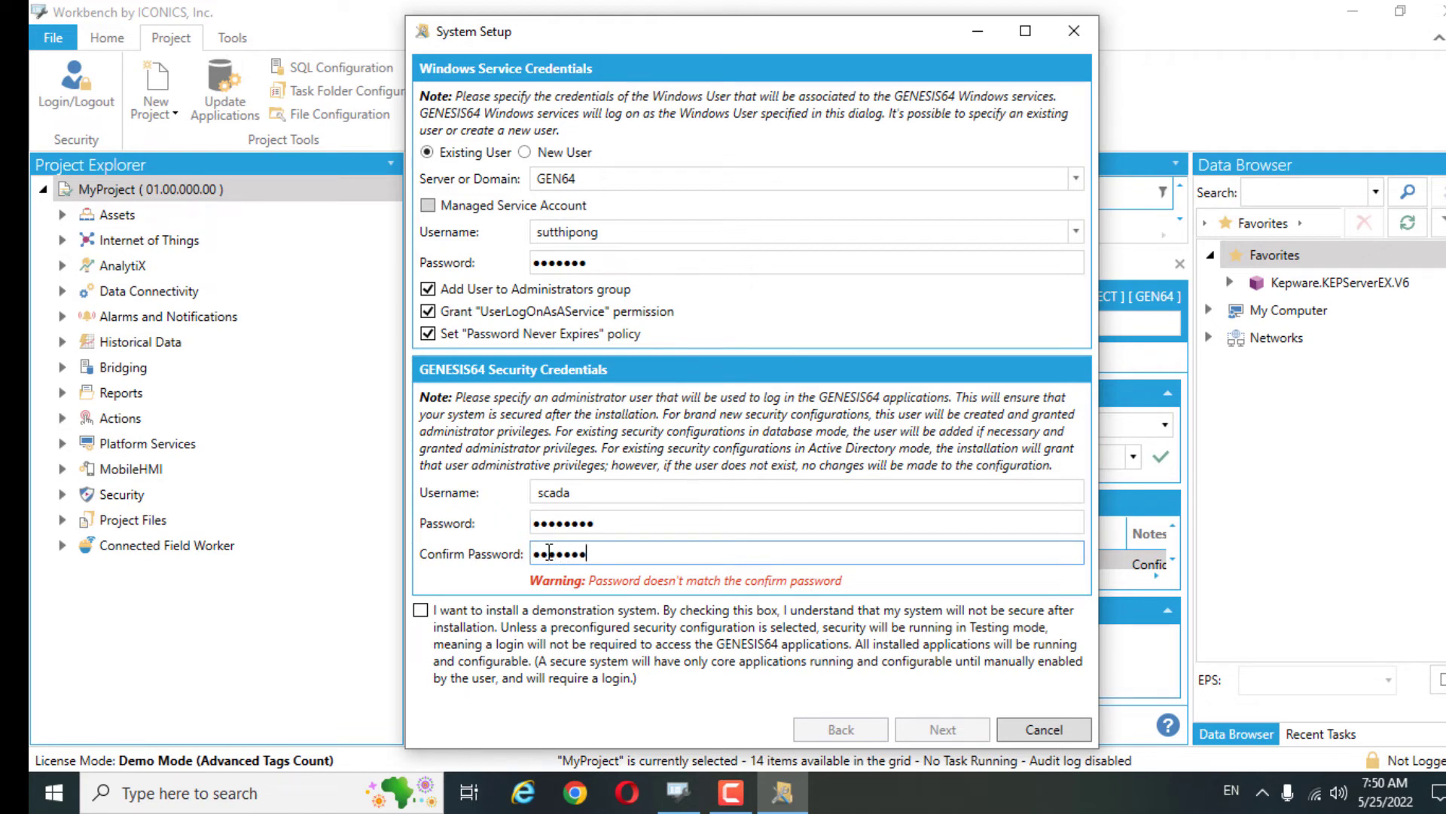
type("*")
left_click(420, 587)
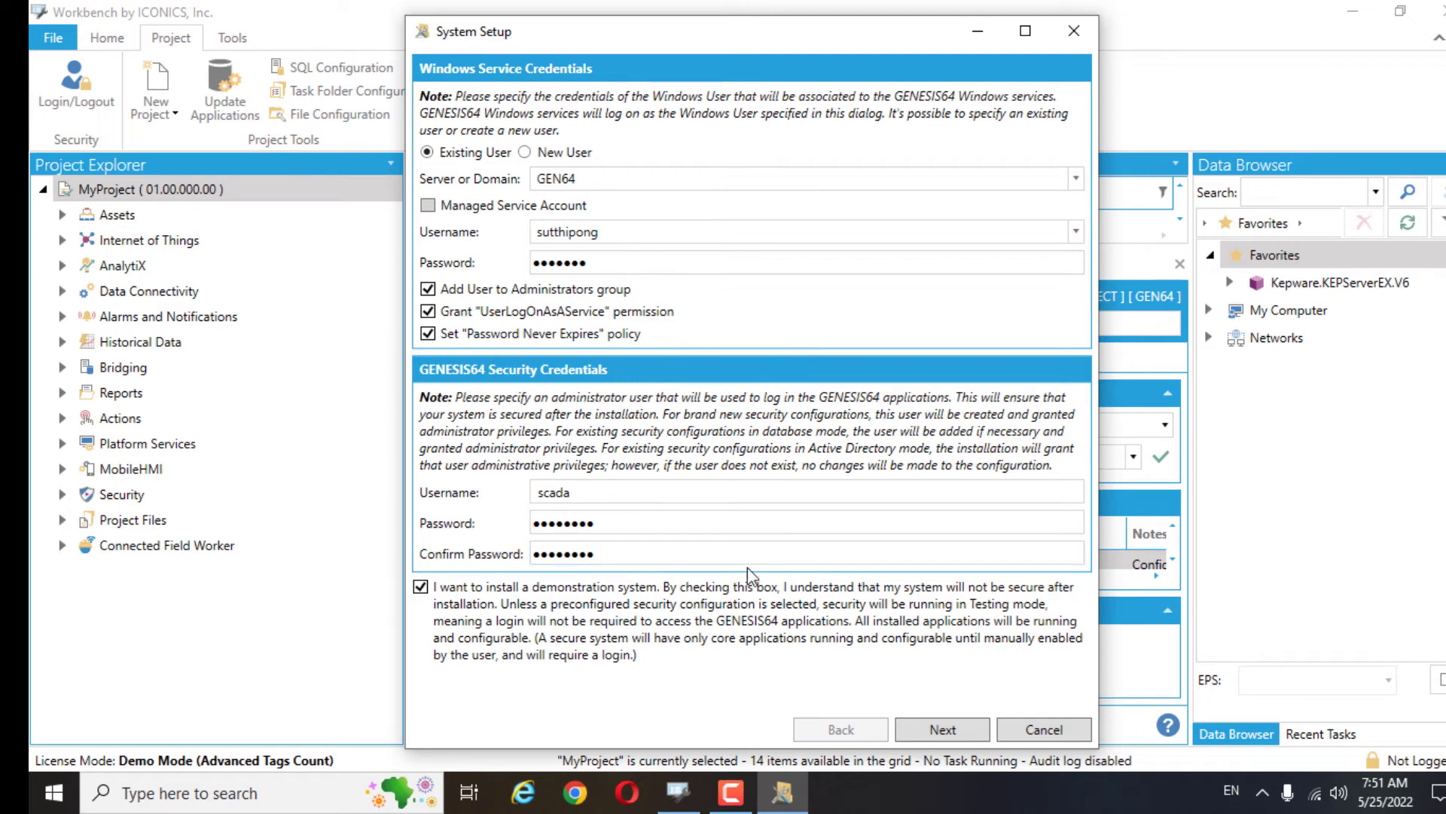
left_click(931, 730)
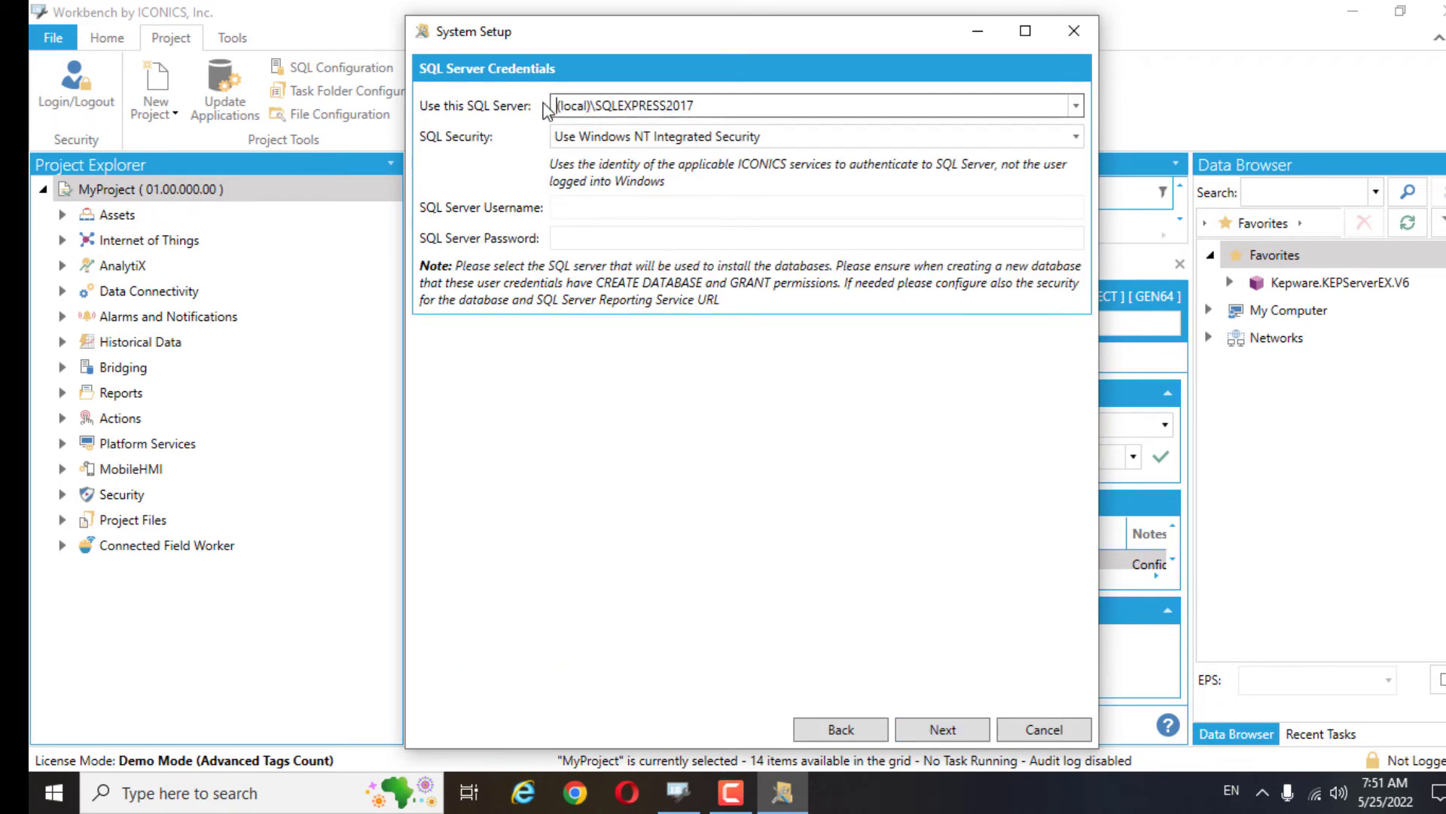
- Switch the SQL Server authentication mode to Use SQL Security
left_click(708, 138)
left_click(708, 139)
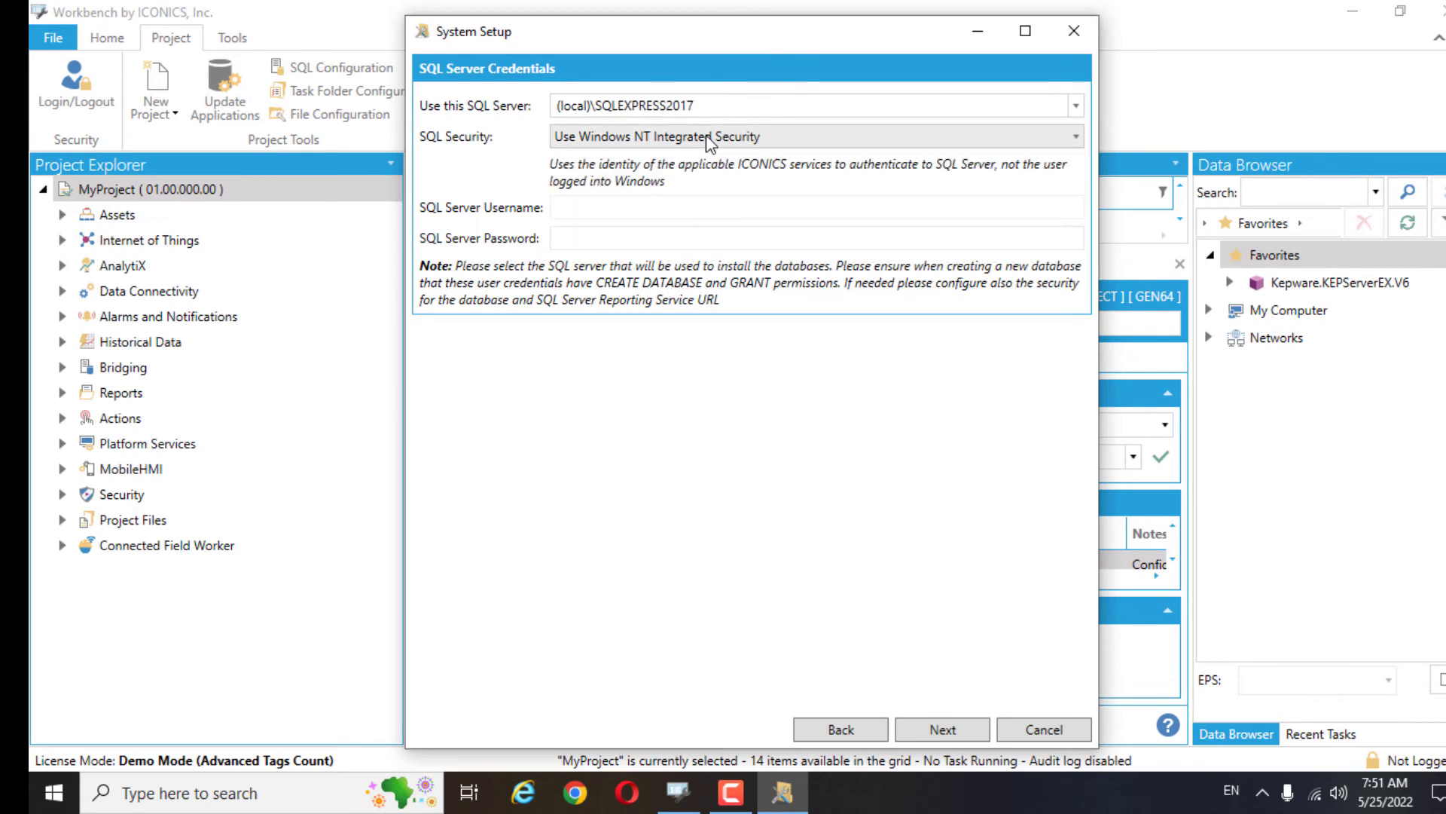
left_click(708, 139)
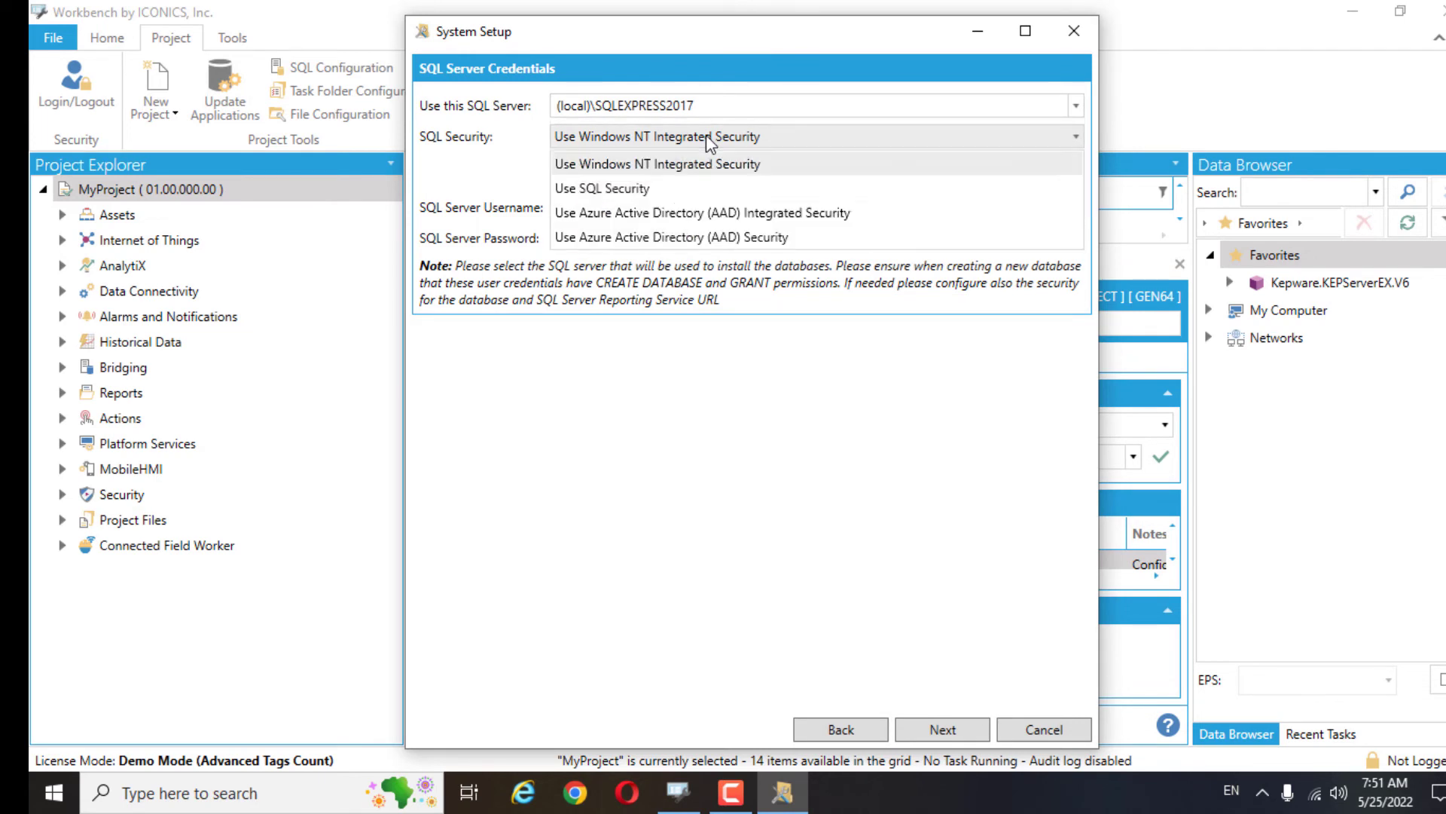
left_click(670, 190)
left_click(663, 195)
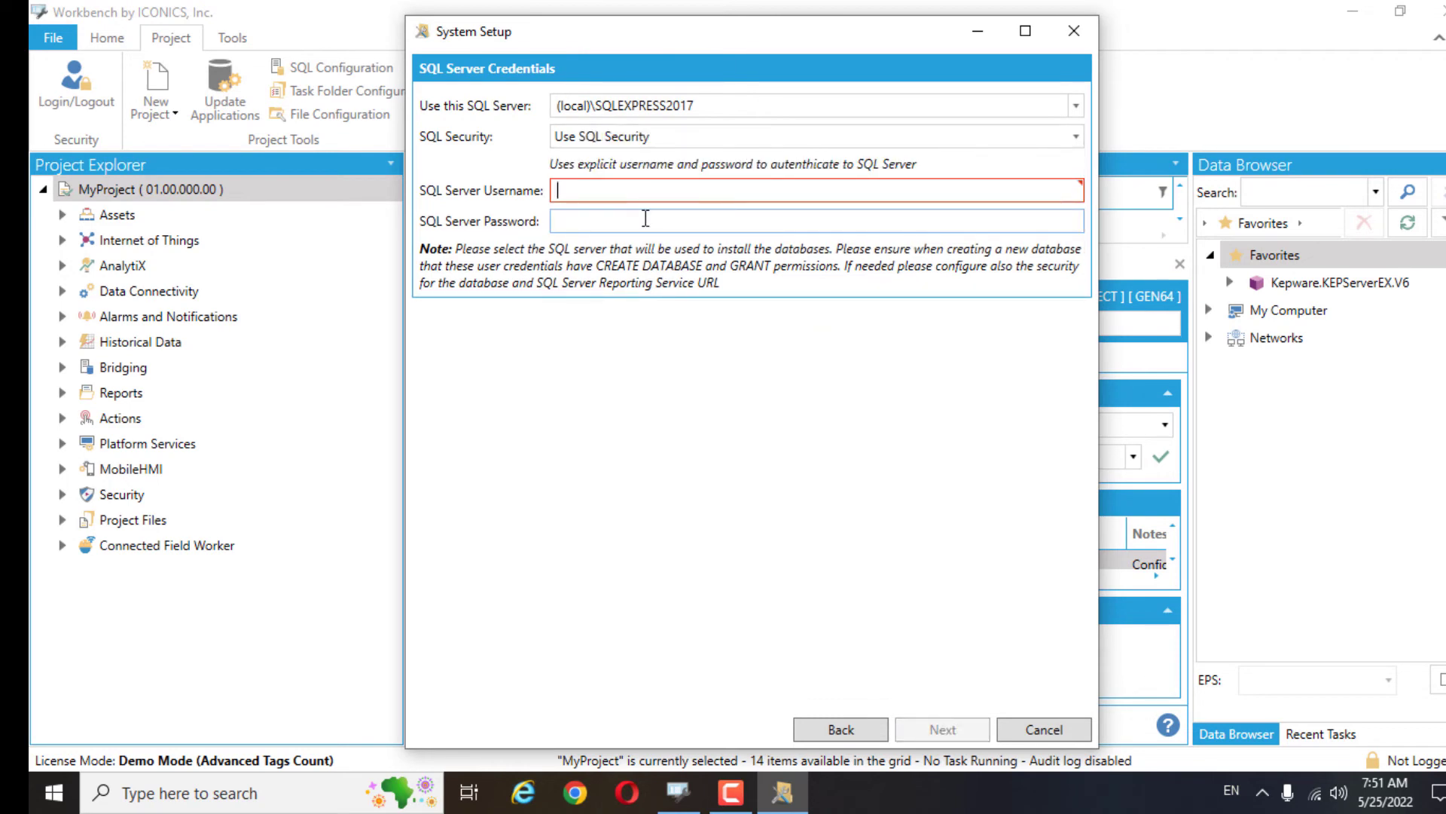
- Set SQL security to Use Windows NT Integrated Security and continue to the project settings
left_click(677, 135)
left_click(677, 163)
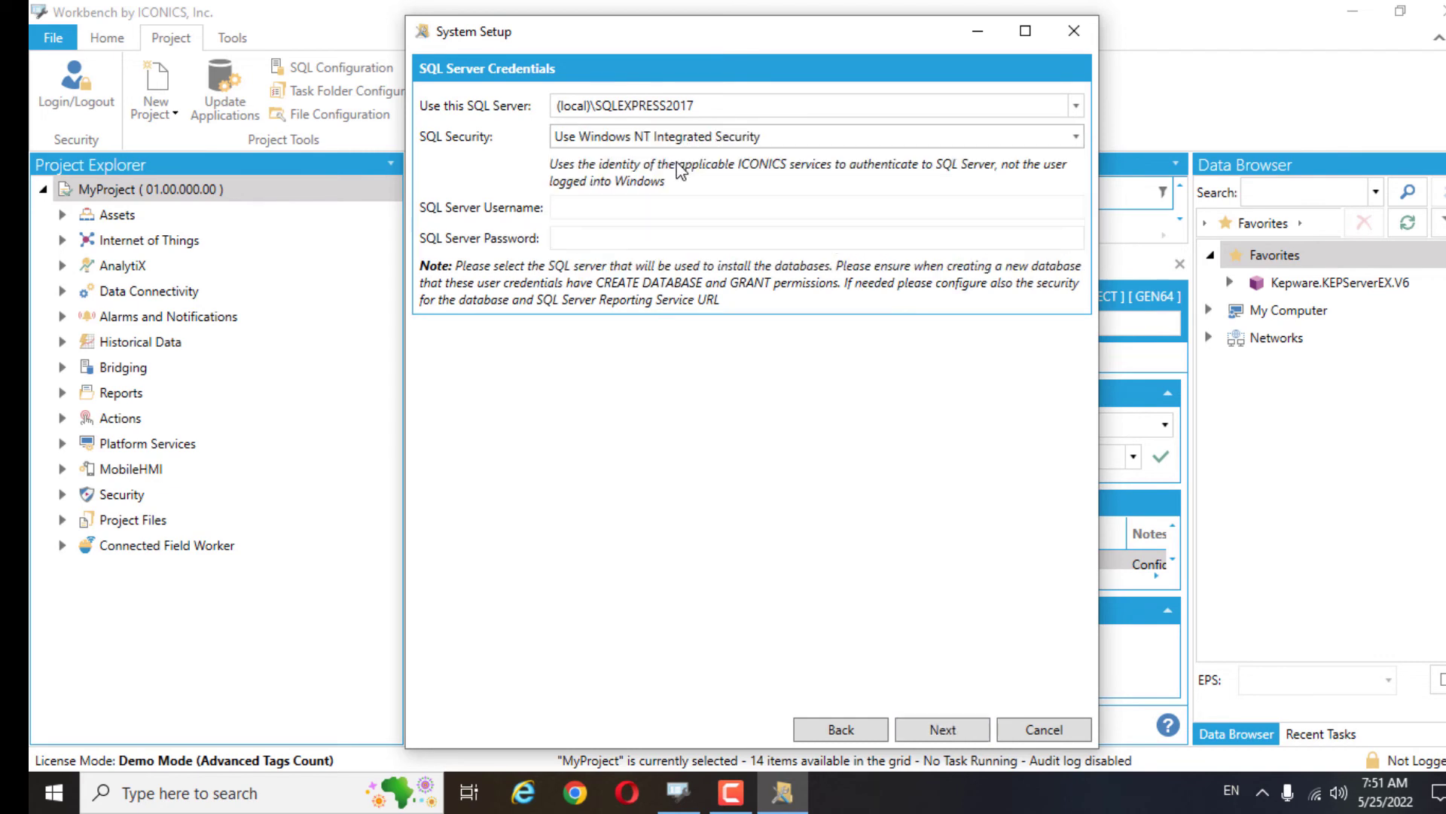
left_click(936, 734)
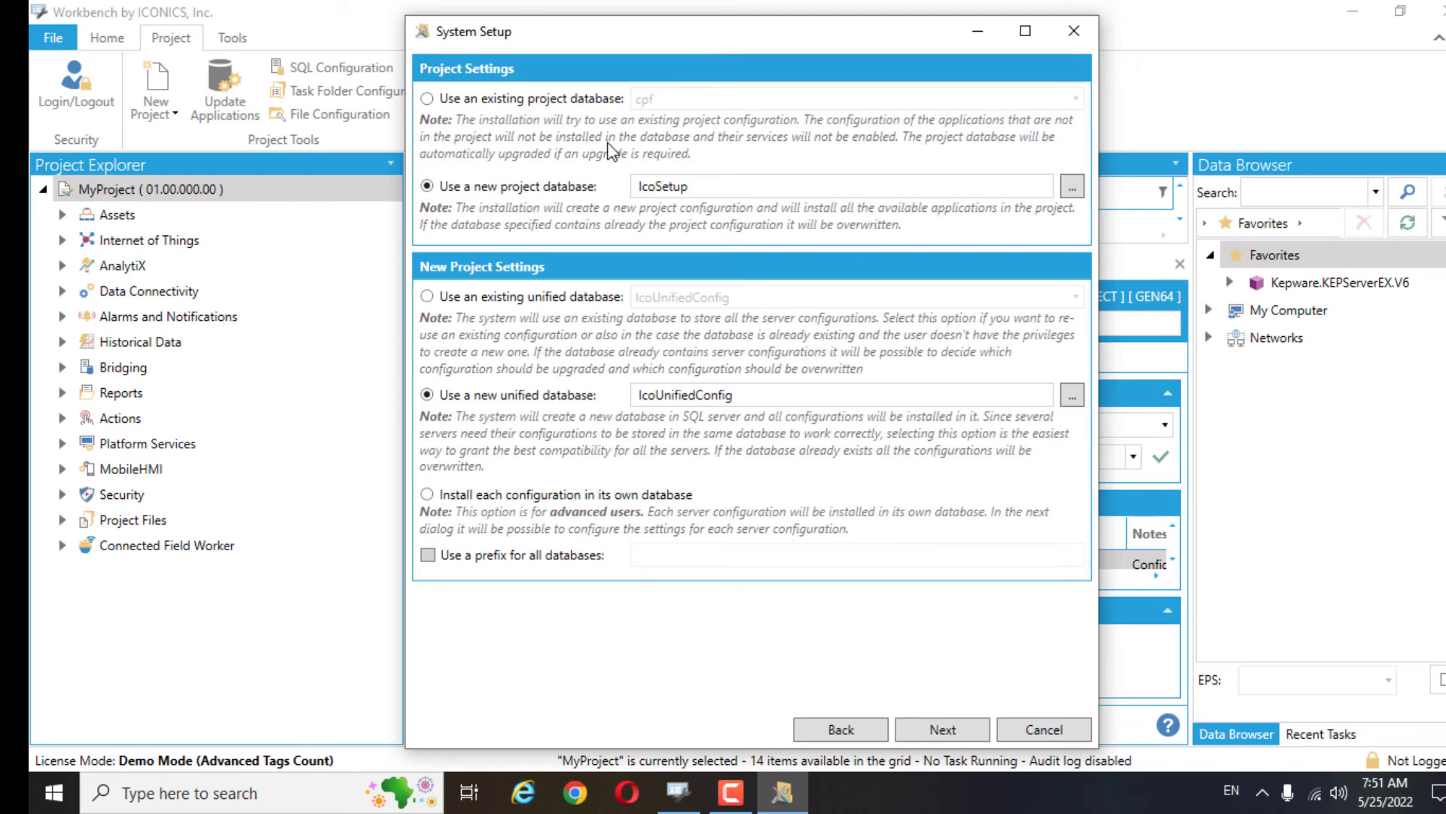
- Choose to use an existing project database and try to continue with myProject
left_click(525, 103)
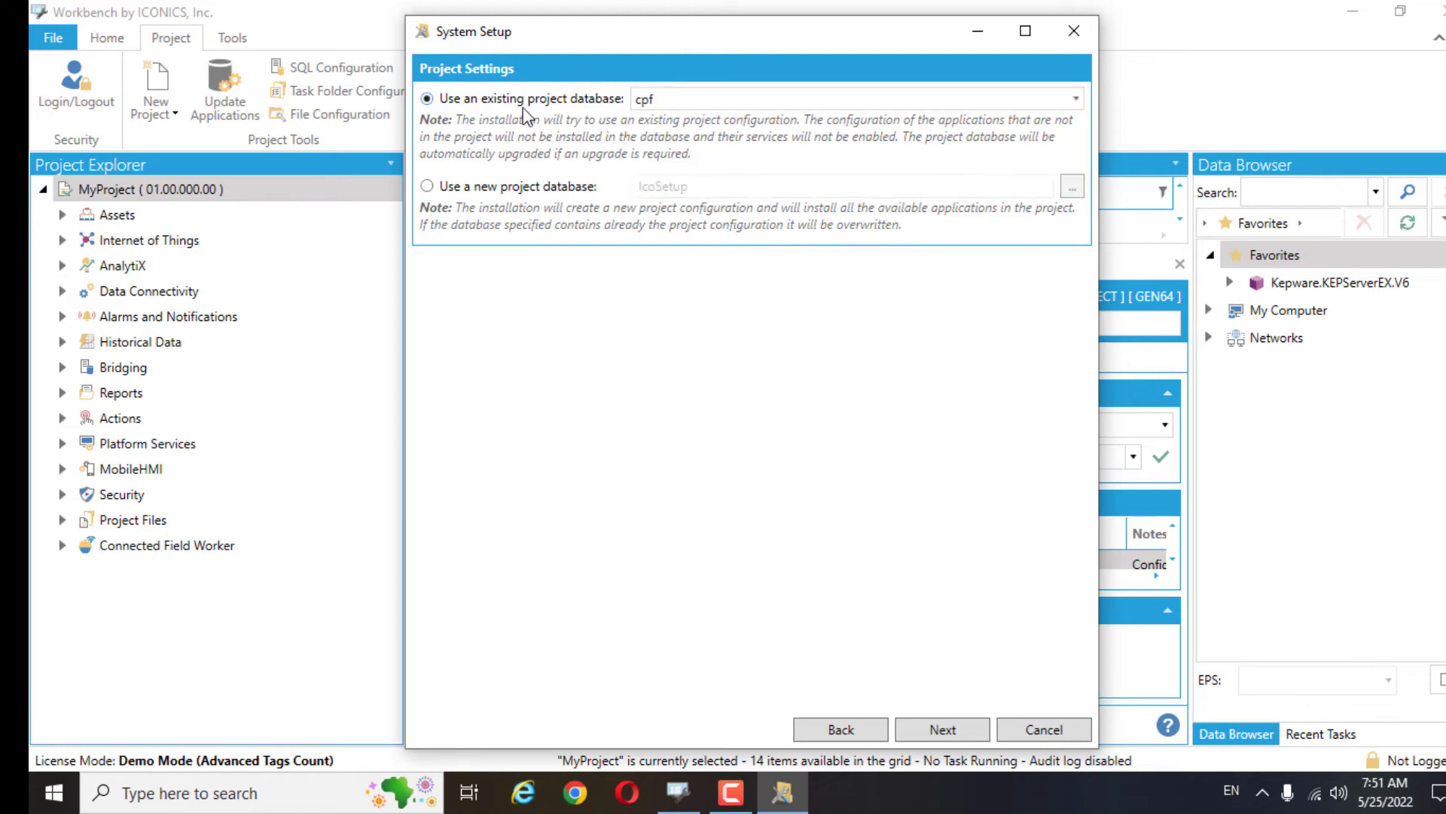
left_click(837, 99)
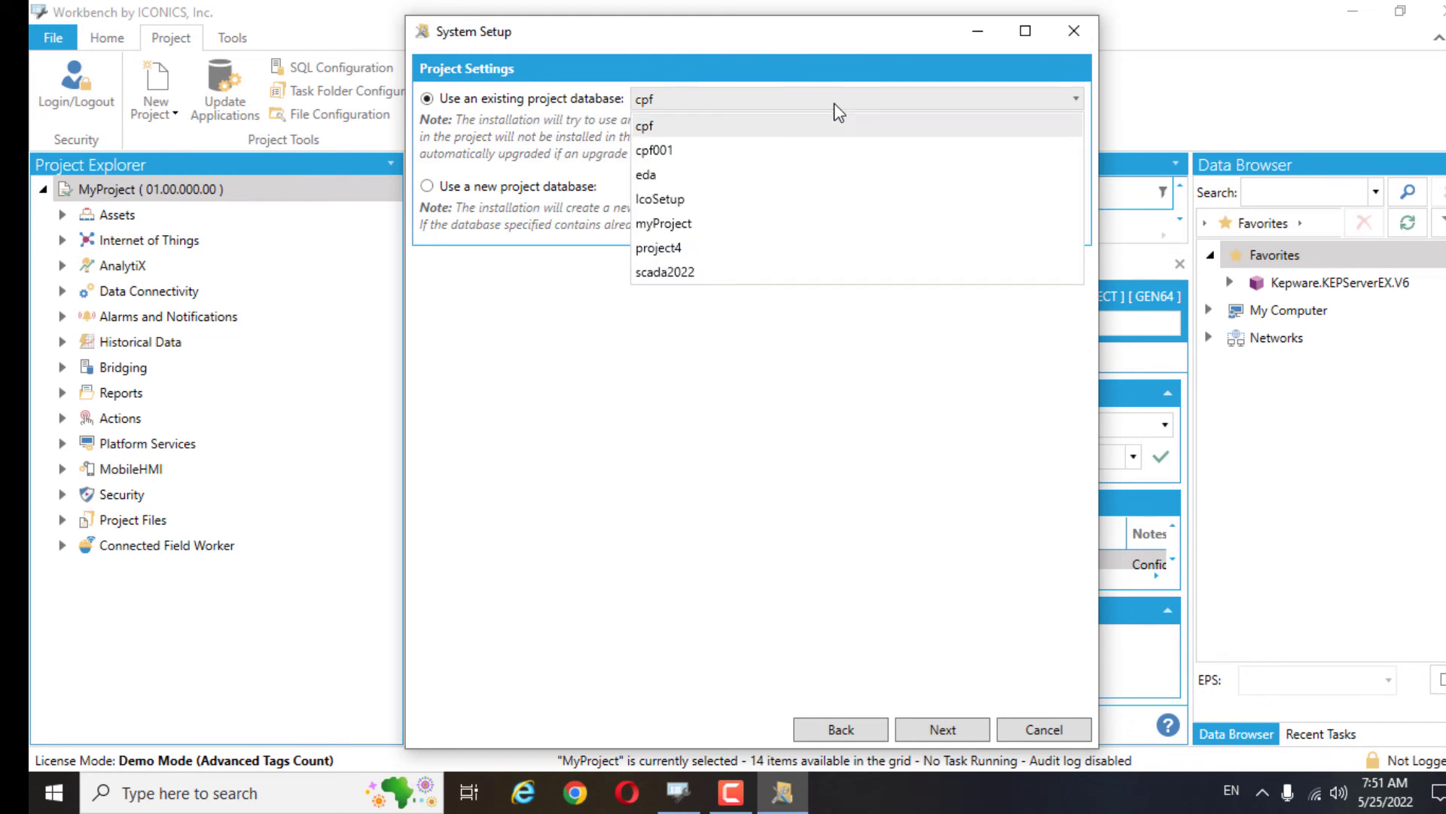
left_click(803, 224)
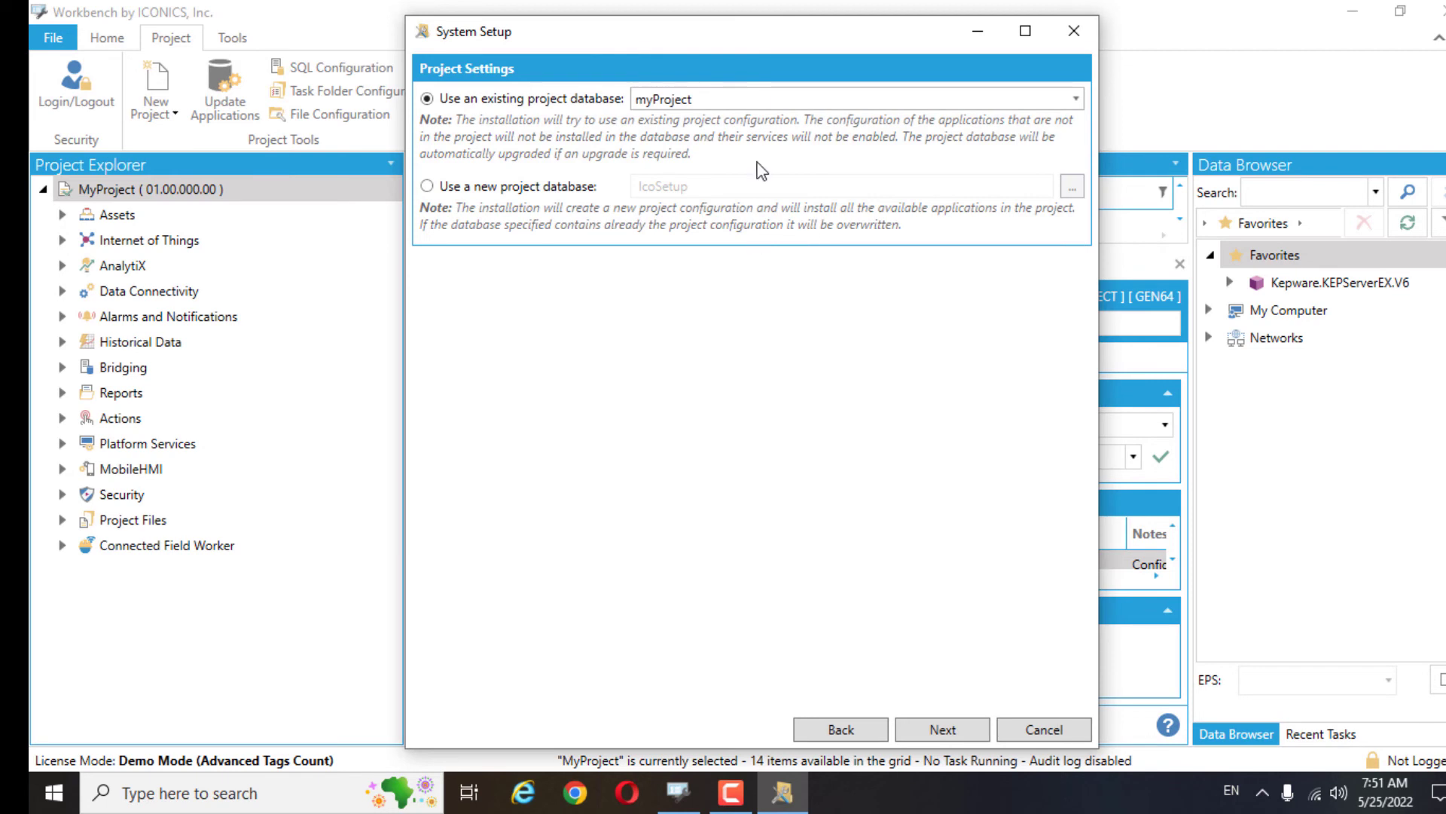
left_click(956, 732)
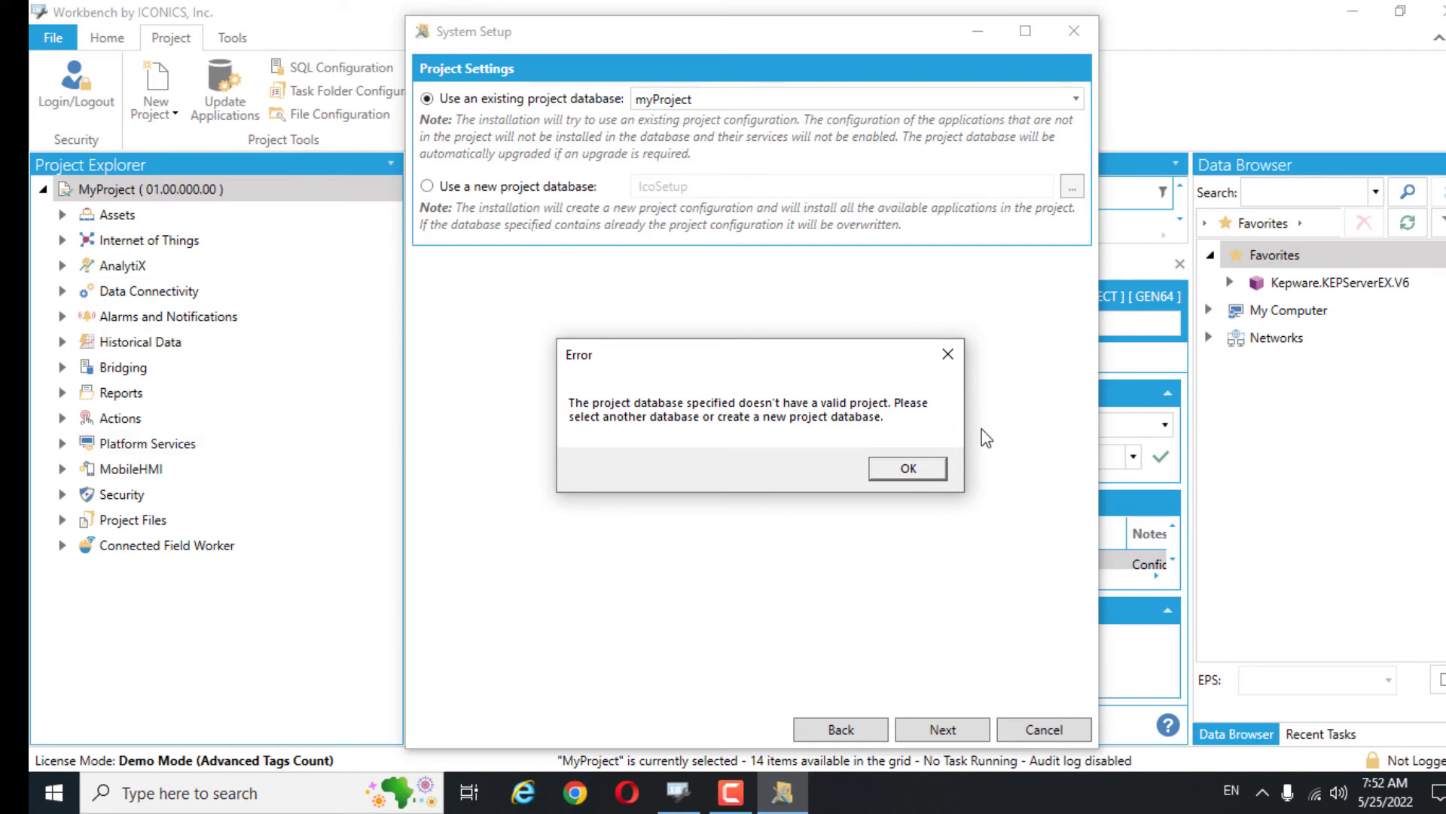
left_click(910, 469)
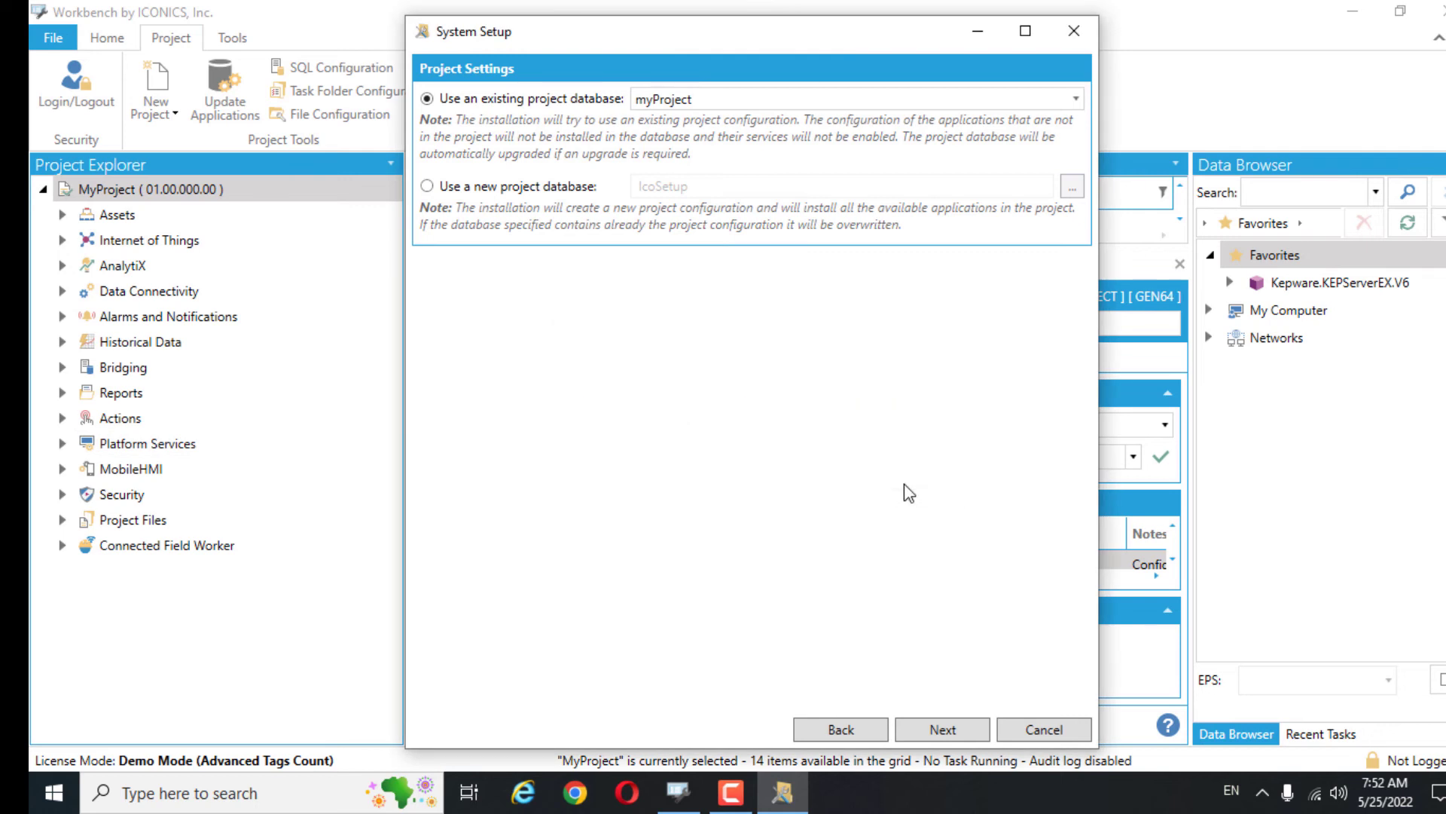
- Try to continue the setup with the existing project database cpf001
left_click(756, 113)
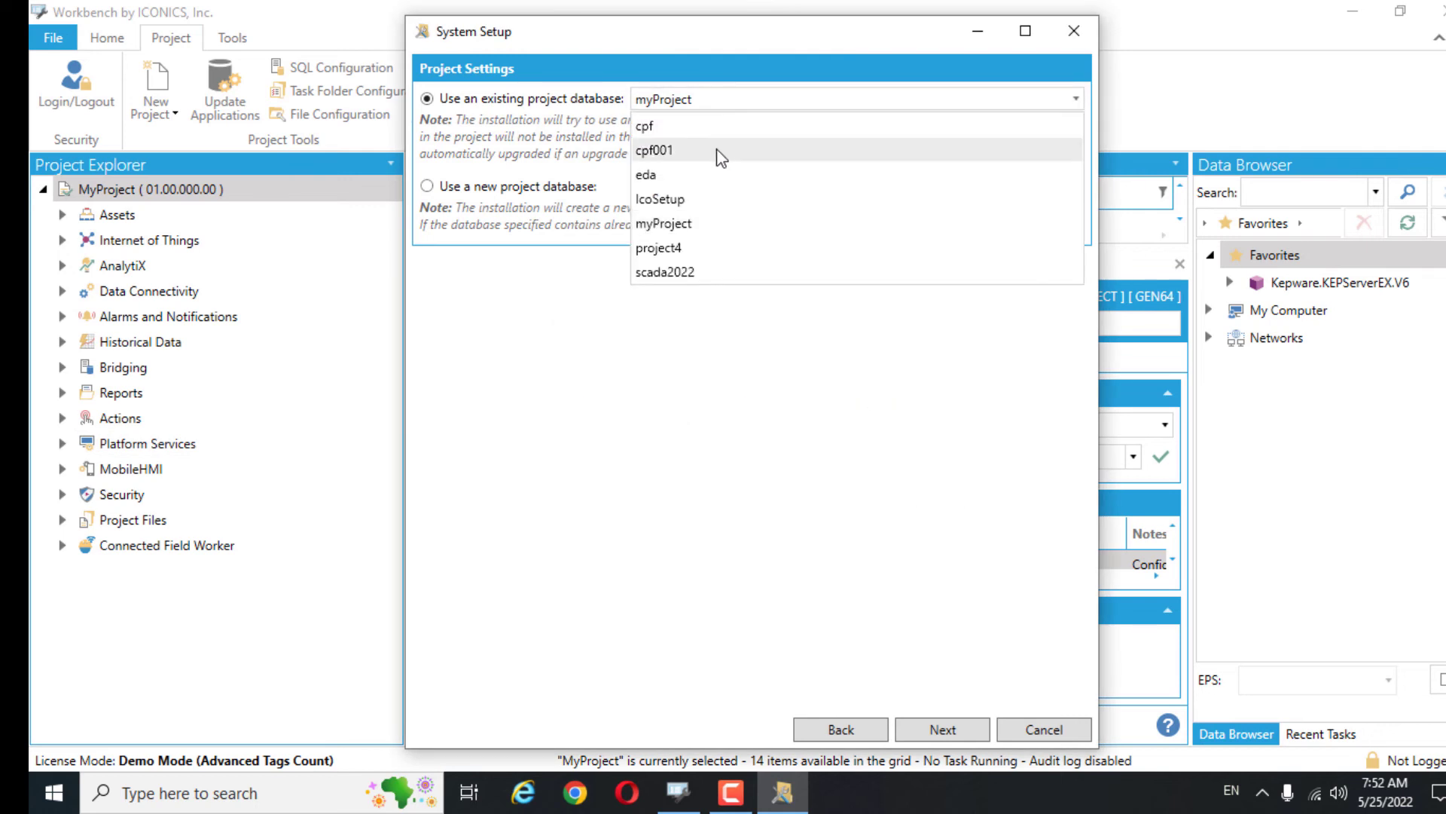
left_click(716, 151)
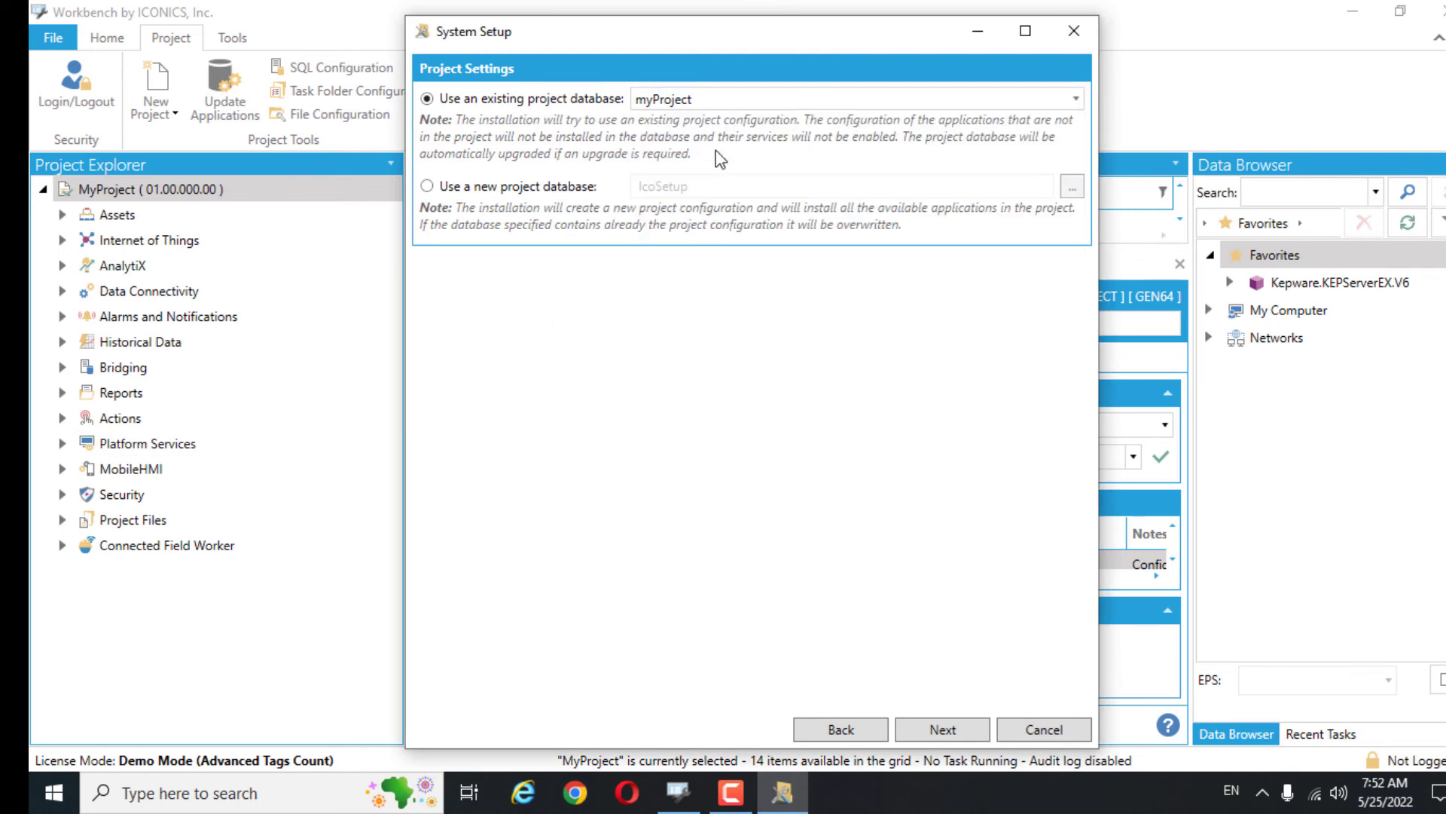
left_click(943, 730)
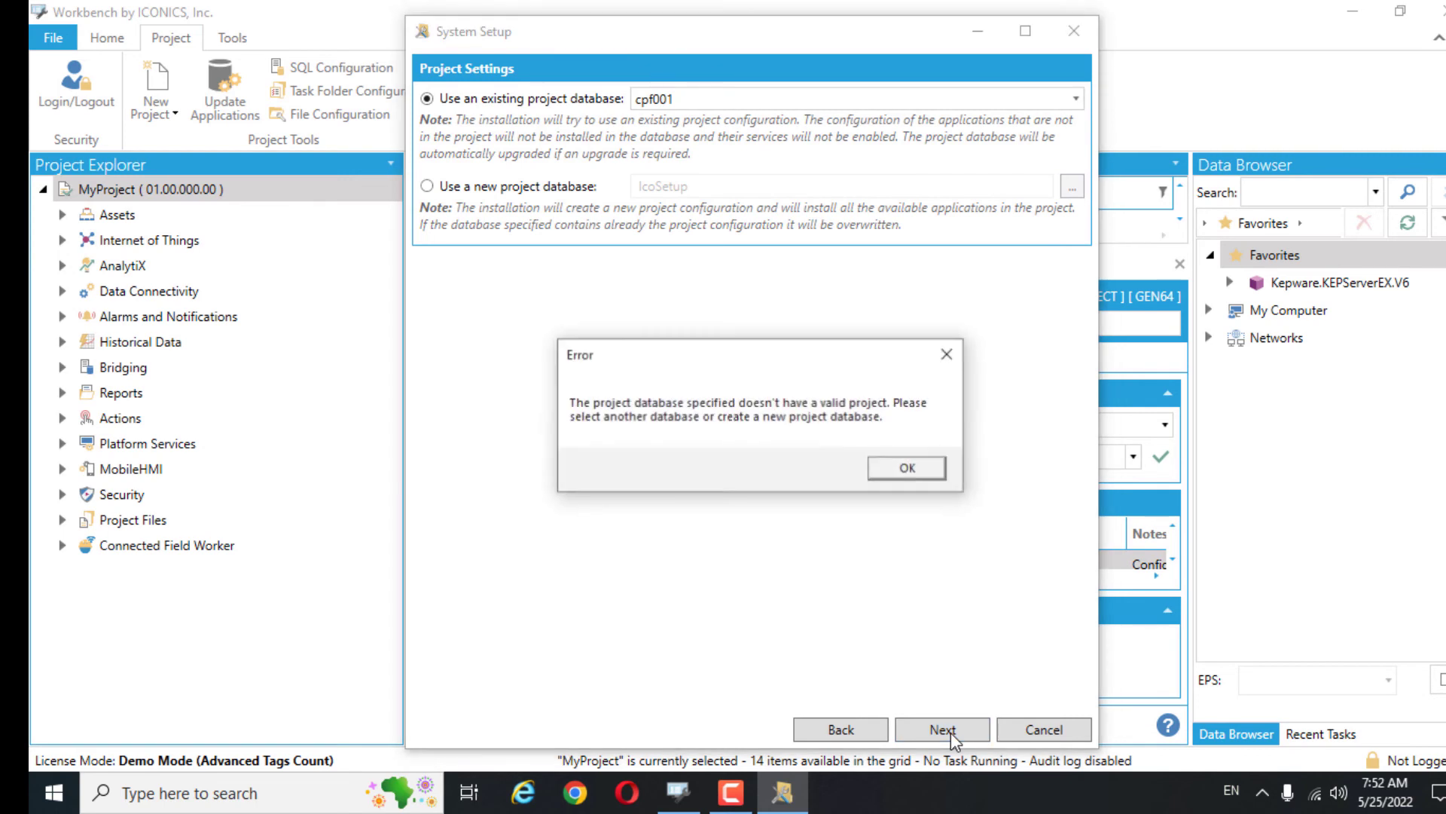
left_click(907, 464)
- Try to continue the setup with the existing project database project4
left_click(721, 96)
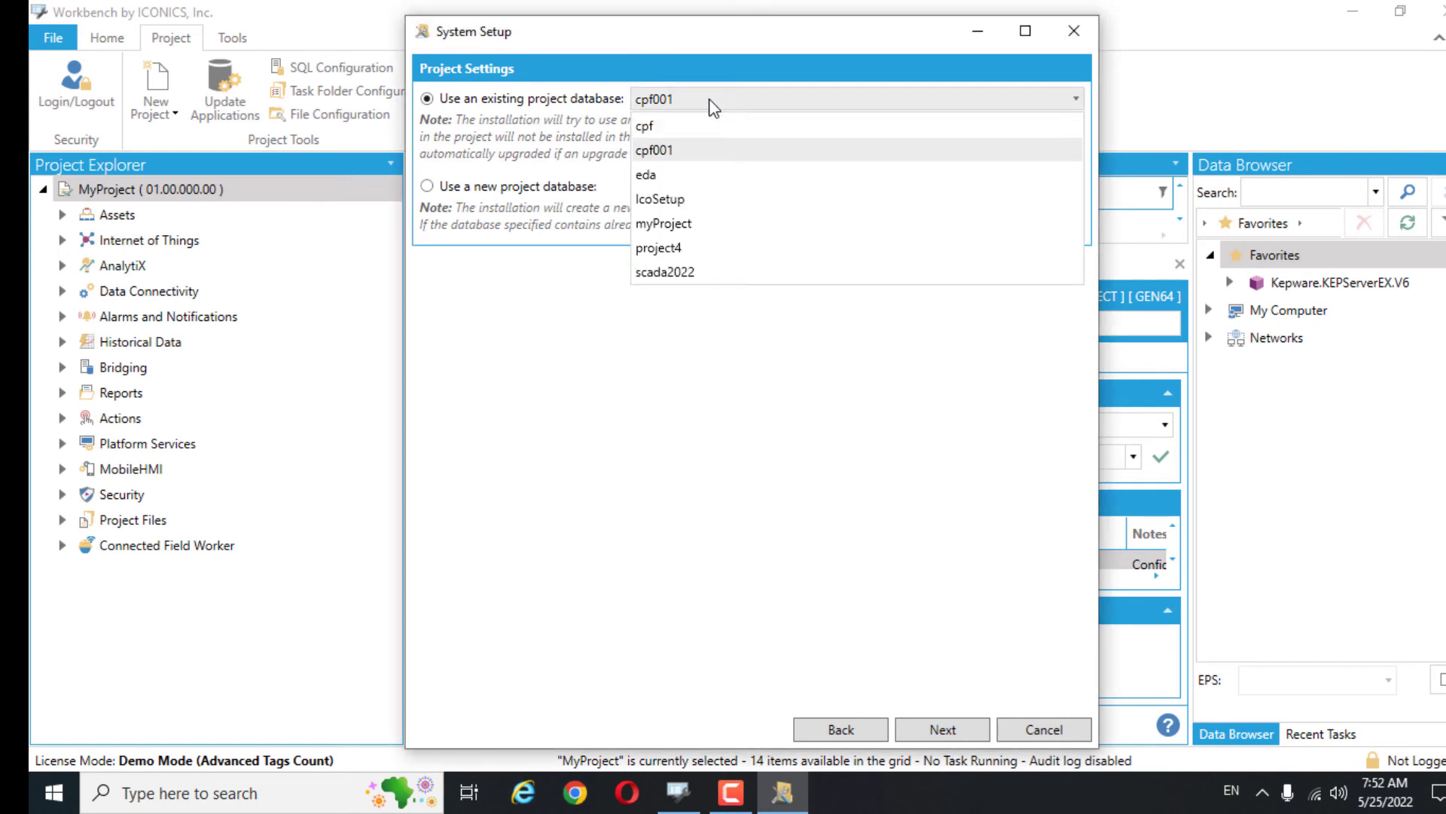
left_click(687, 249)
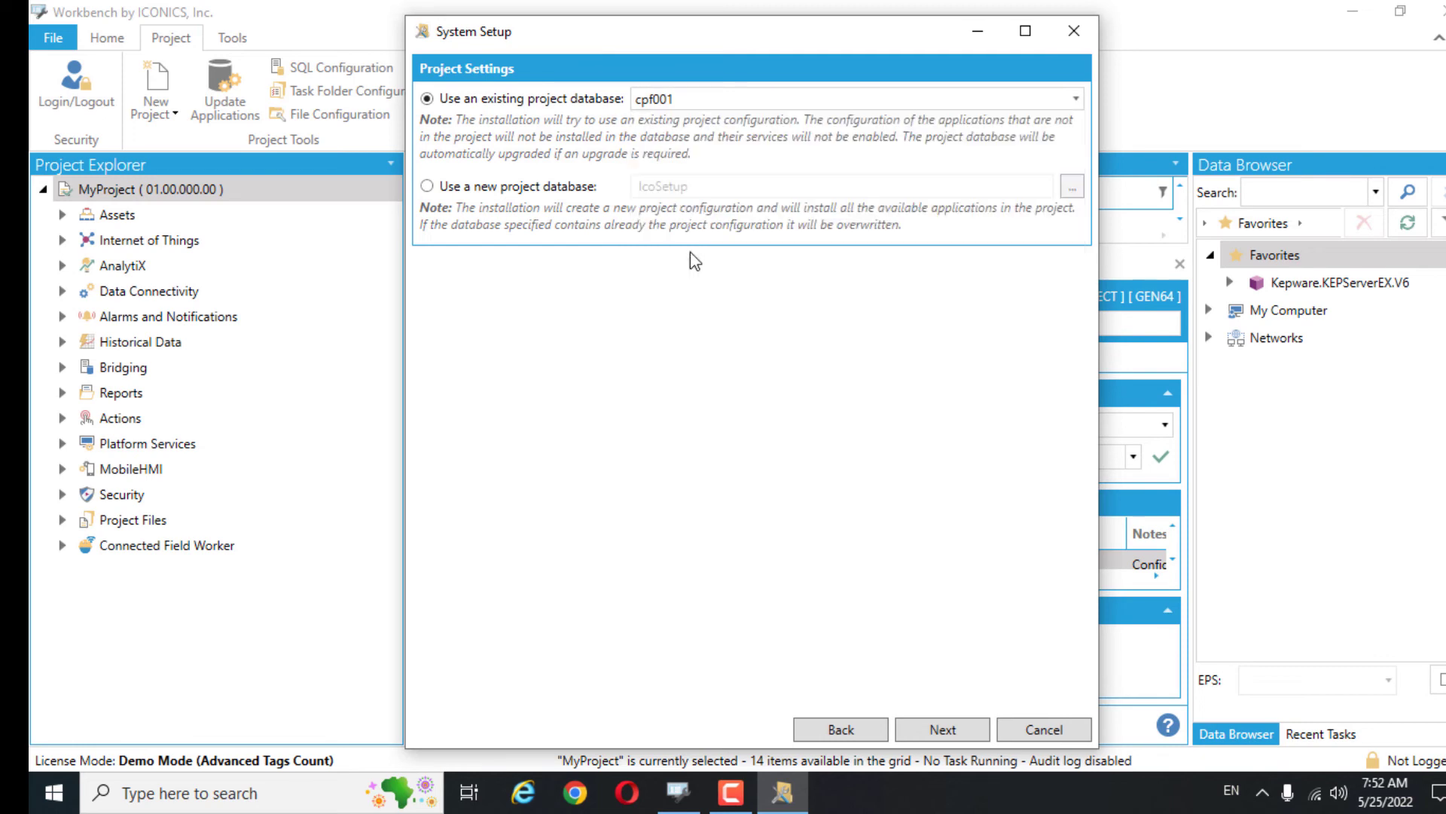
left_click(942, 729)
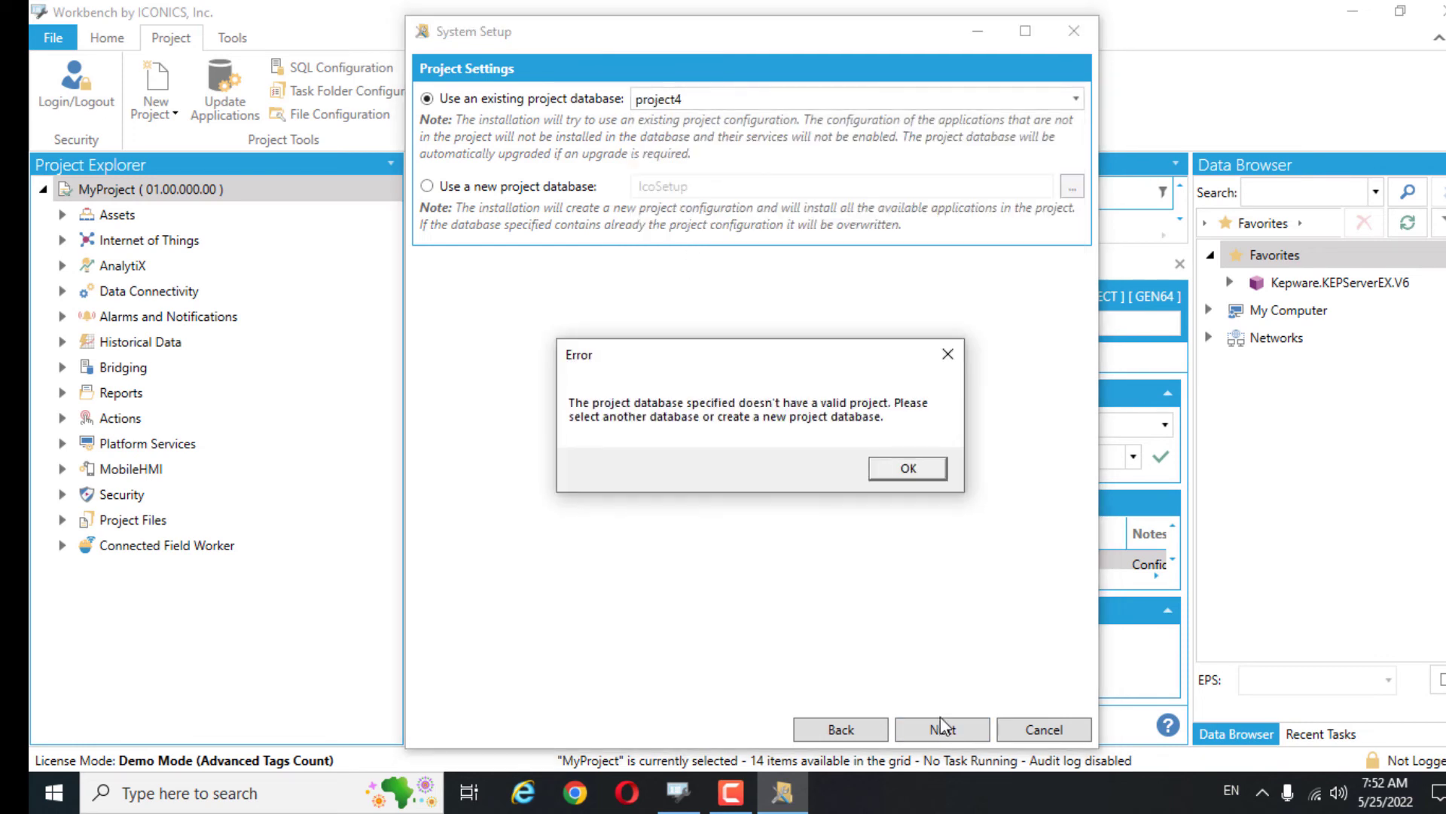
left_click(901, 470)
- Try to continue the setup with the existing project database scada2022
left_click(704, 99)
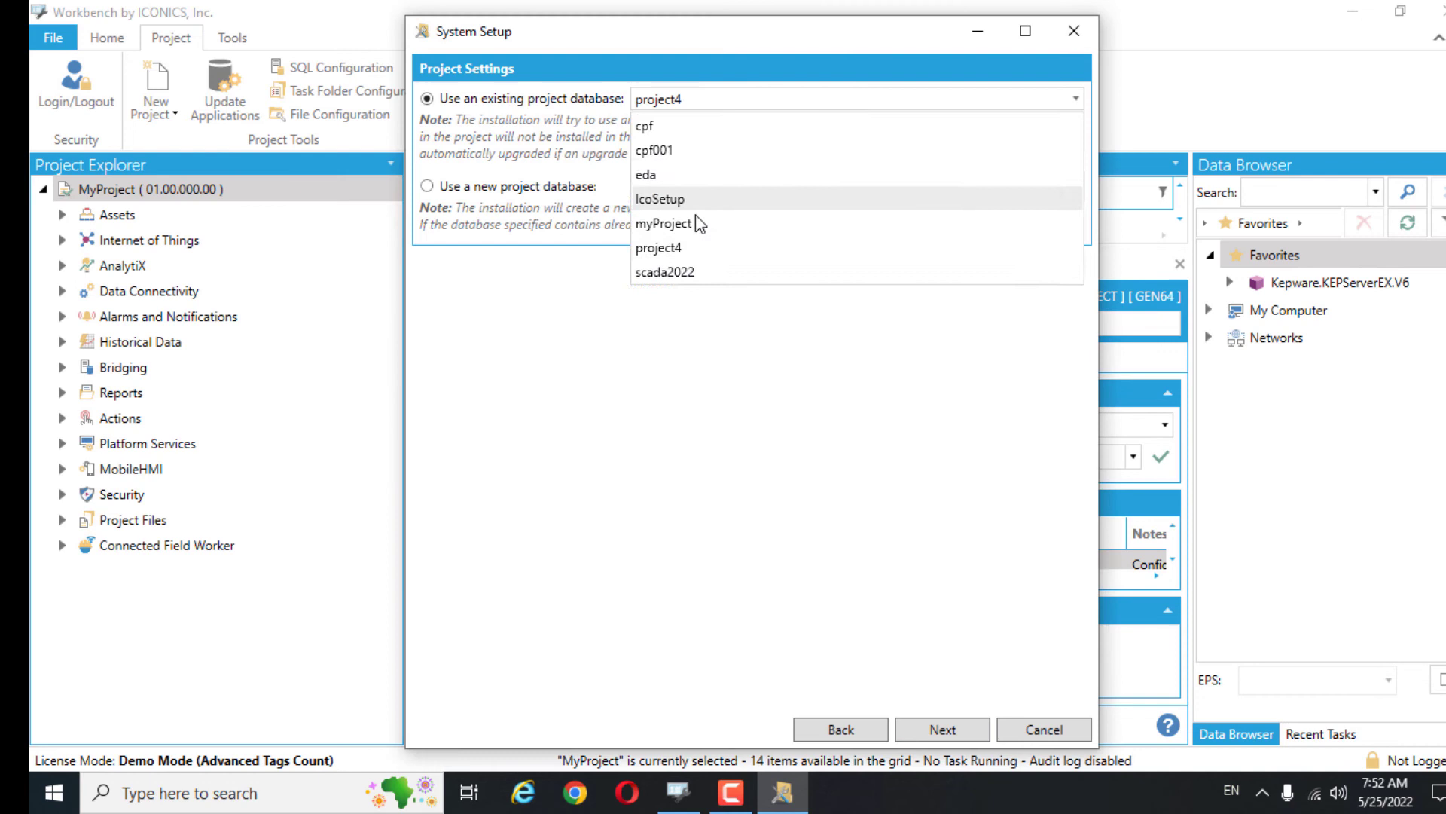
left_click(682, 272)
left_click(958, 724)
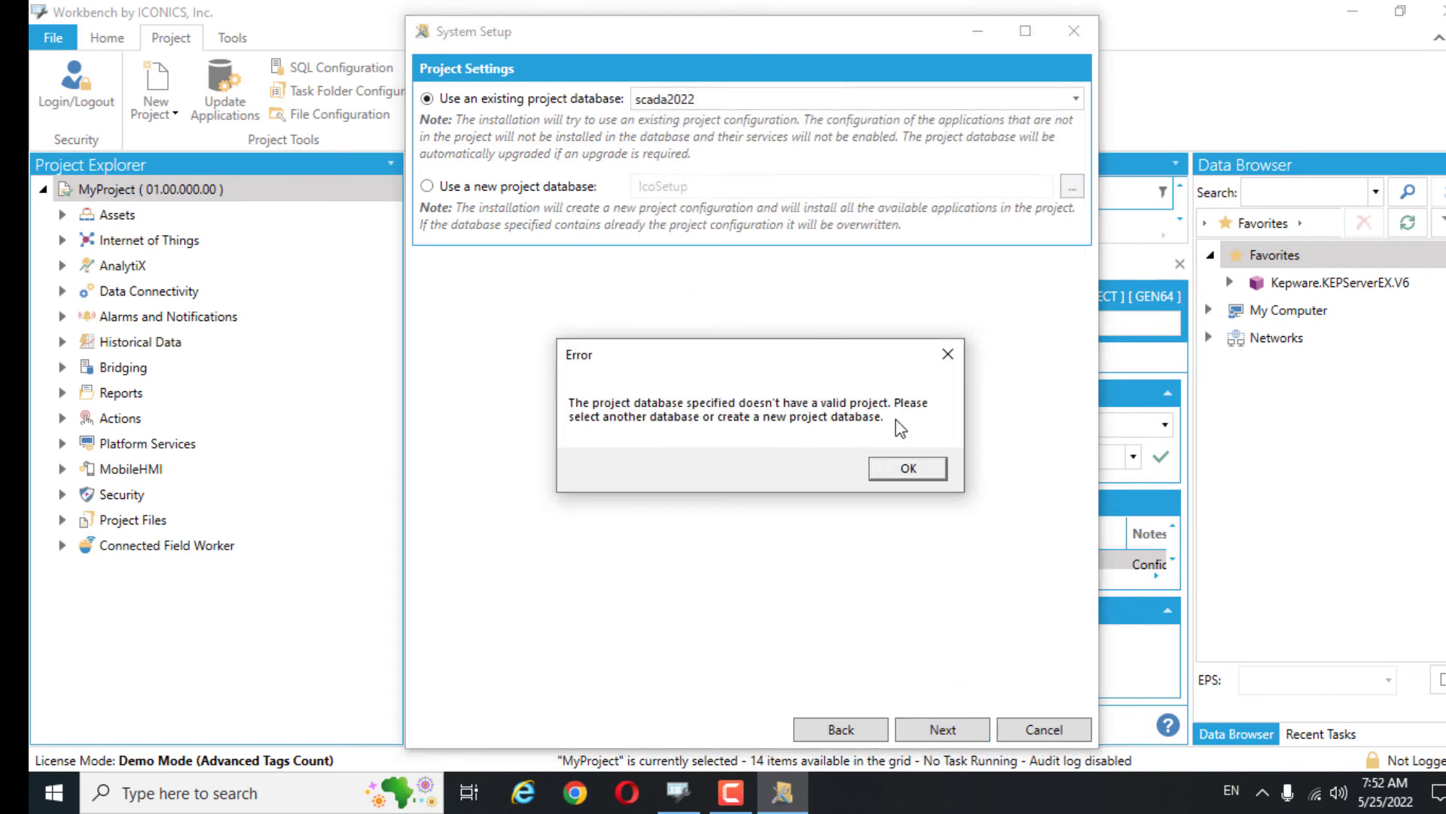
left_click(896, 471)
- Select IcoSetup as the existing project database and run the system setup with it
left_click(726, 98)
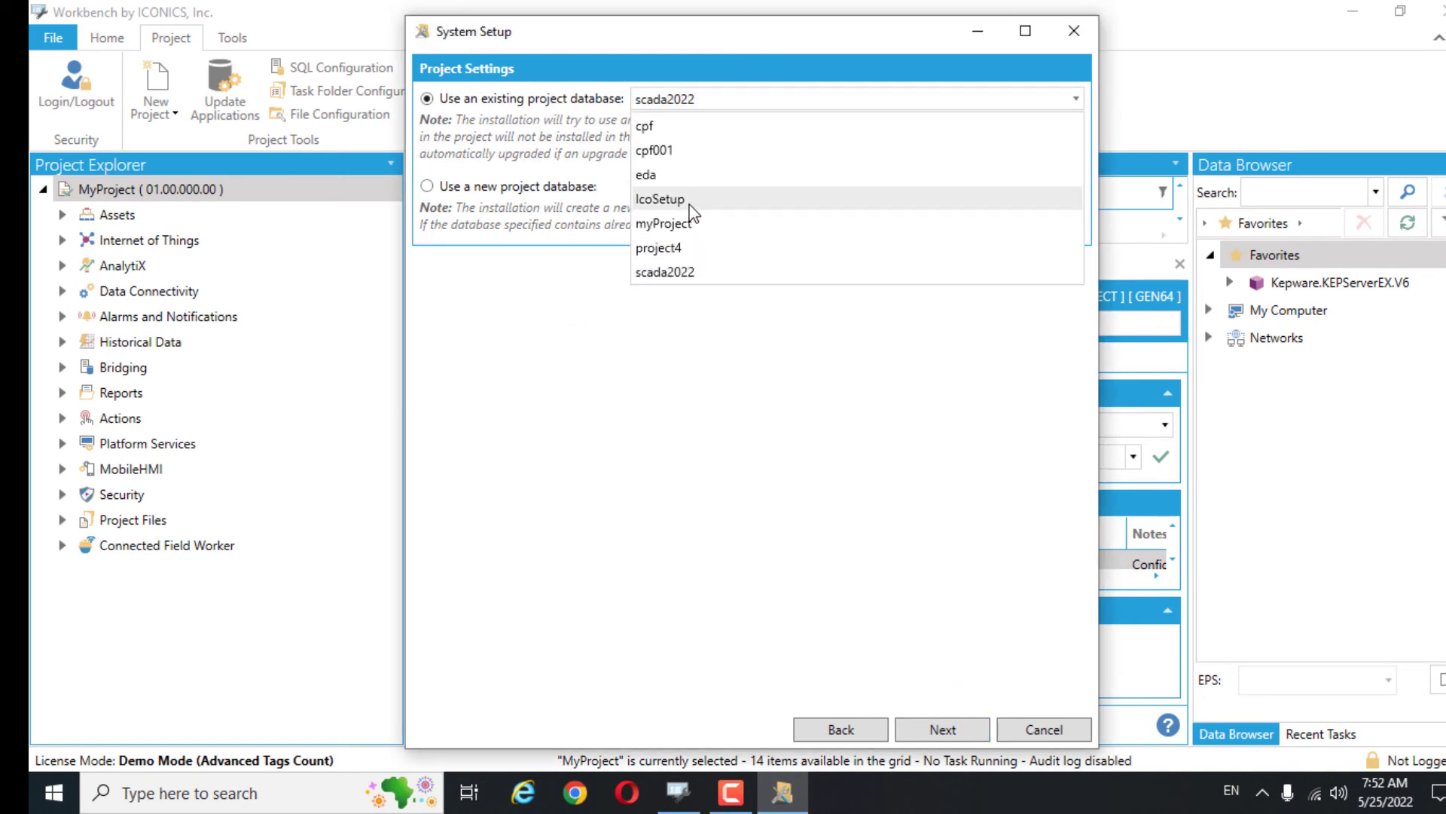
left_click(742, 198)
left_click(942, 732)
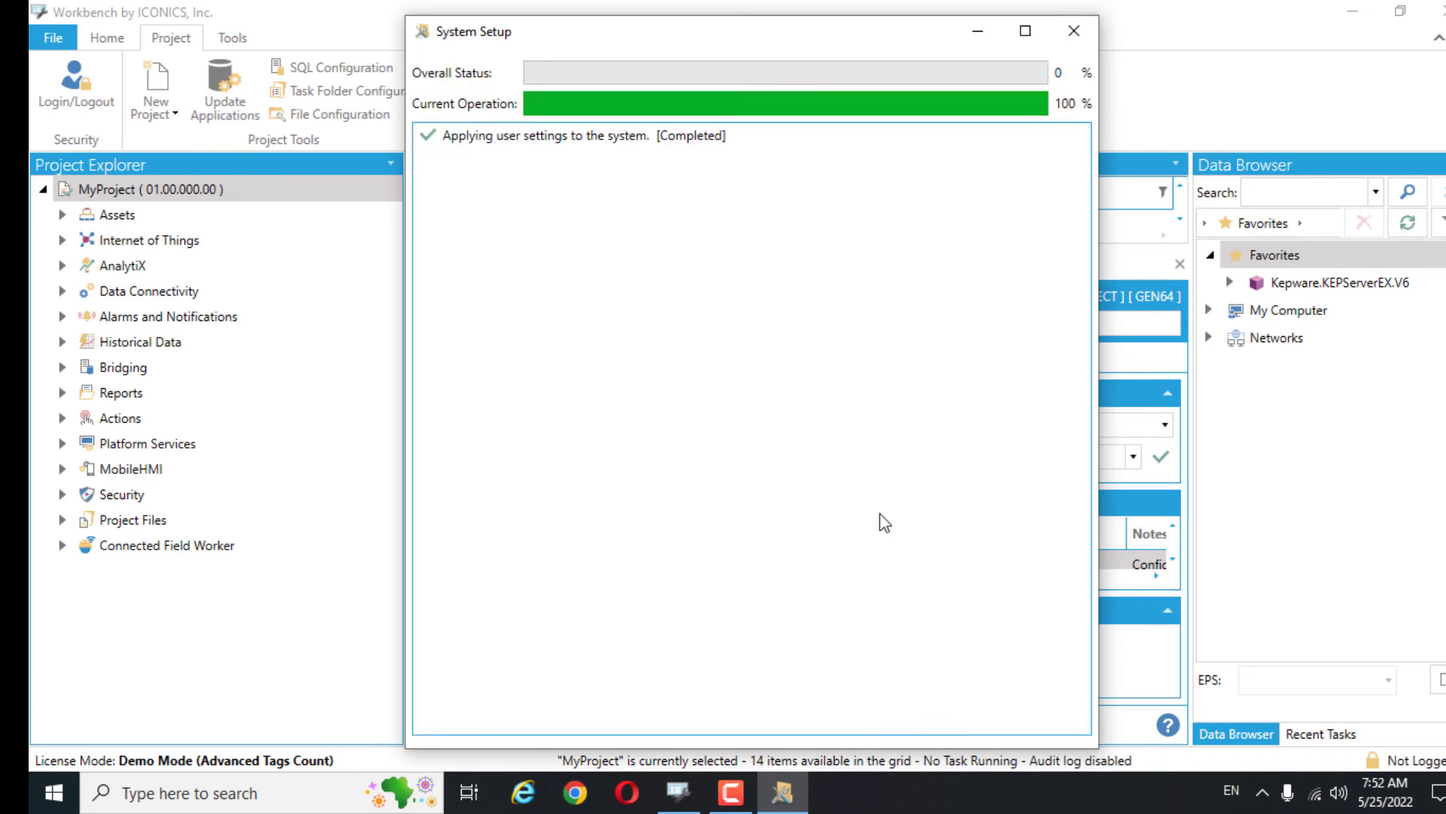
left_click_drag(803, 46, 815, 33)
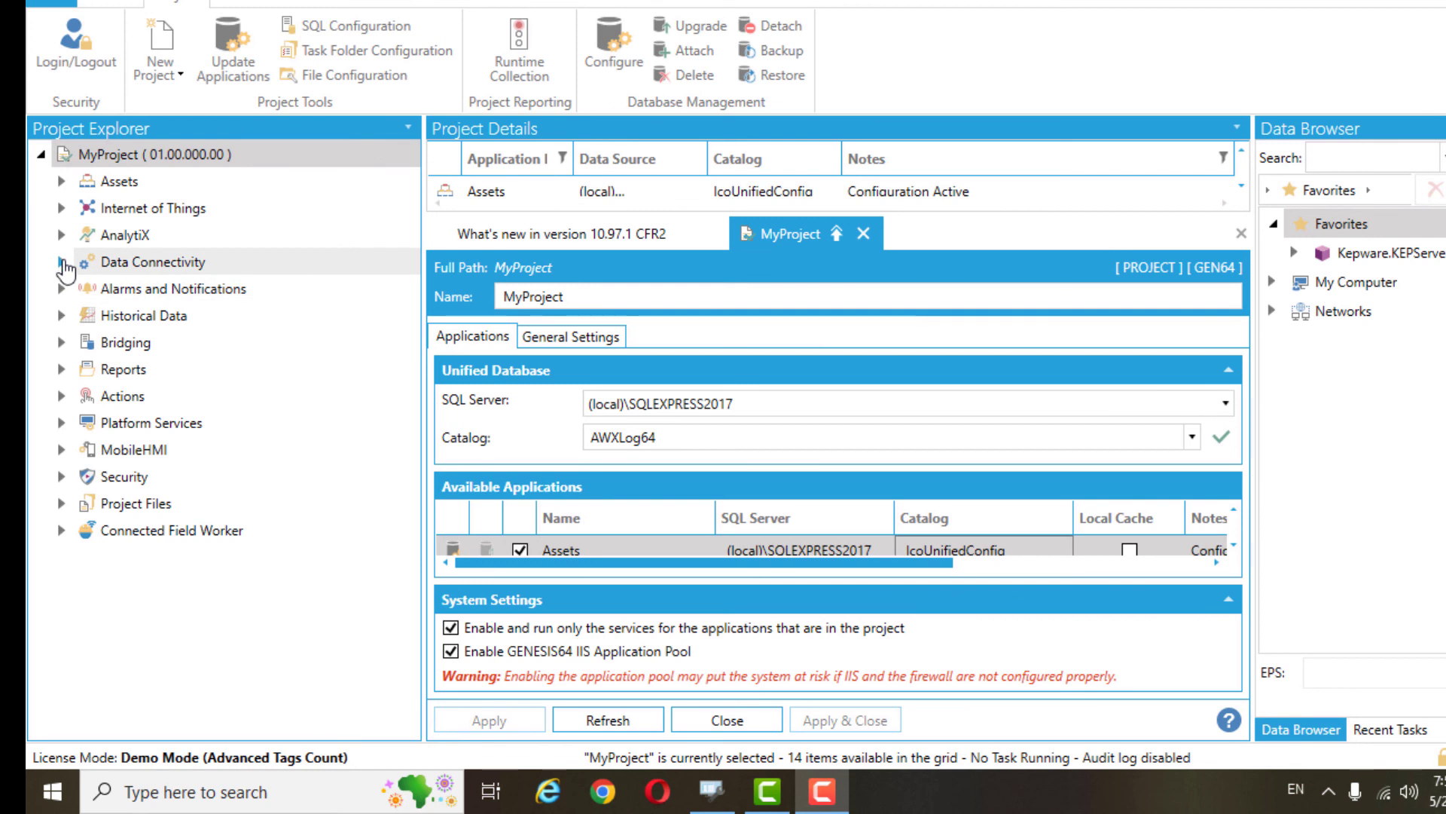
- Expand Data Connectivity in the project tree and examine the Databases node's connection types and available commands
left_click(63, 261)
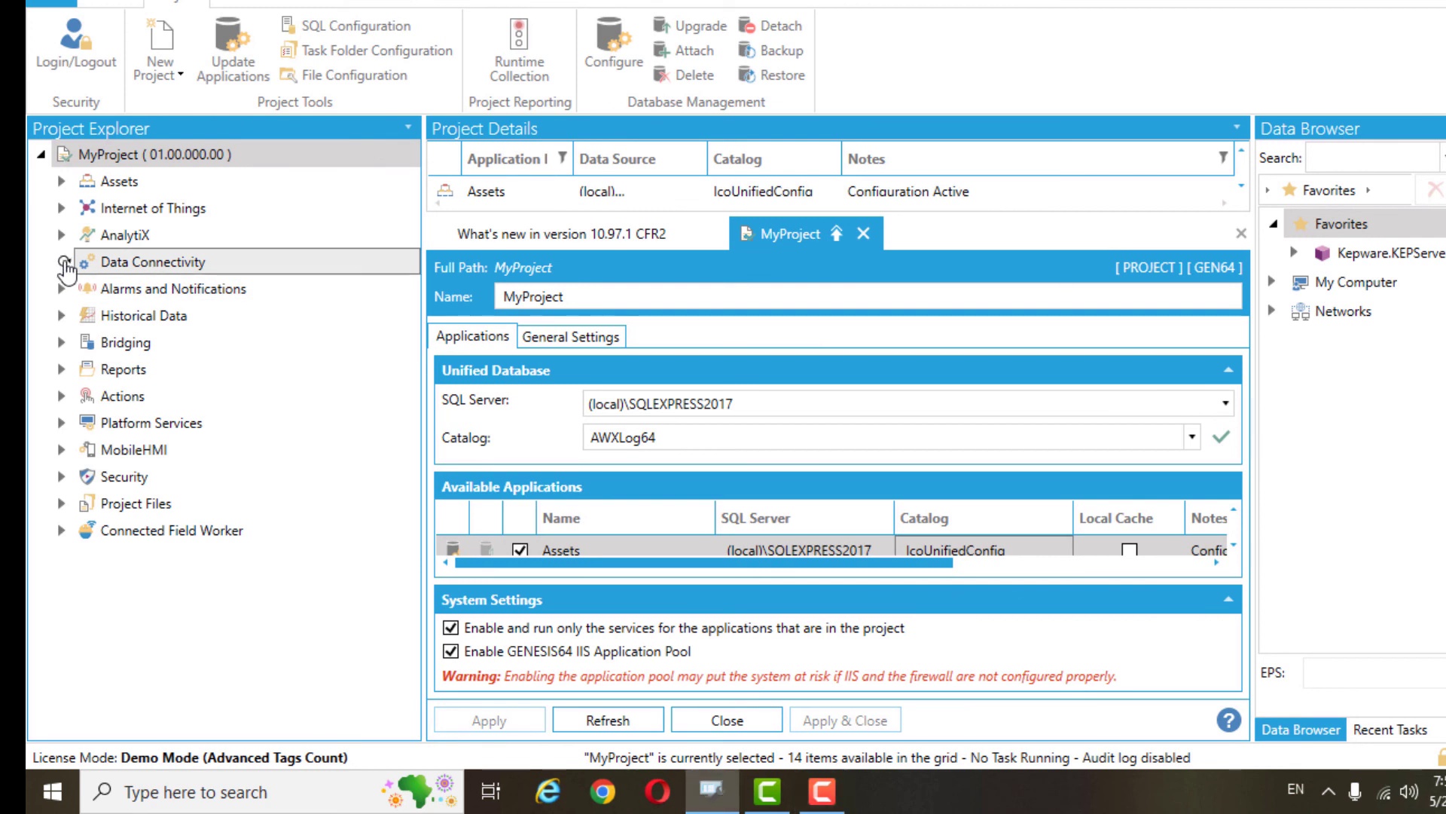
right_click(139, 324)
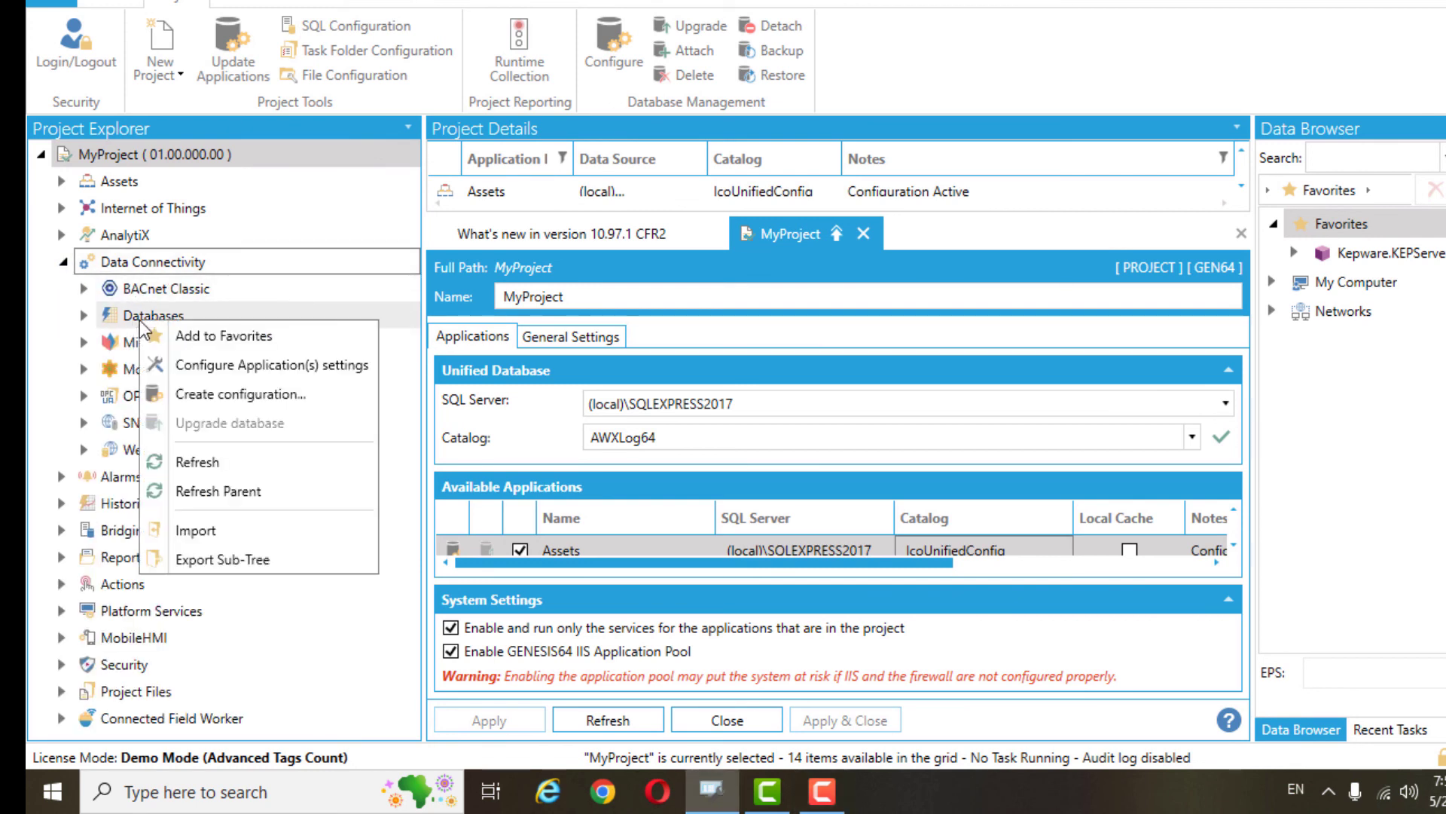
left_click(85, 316)
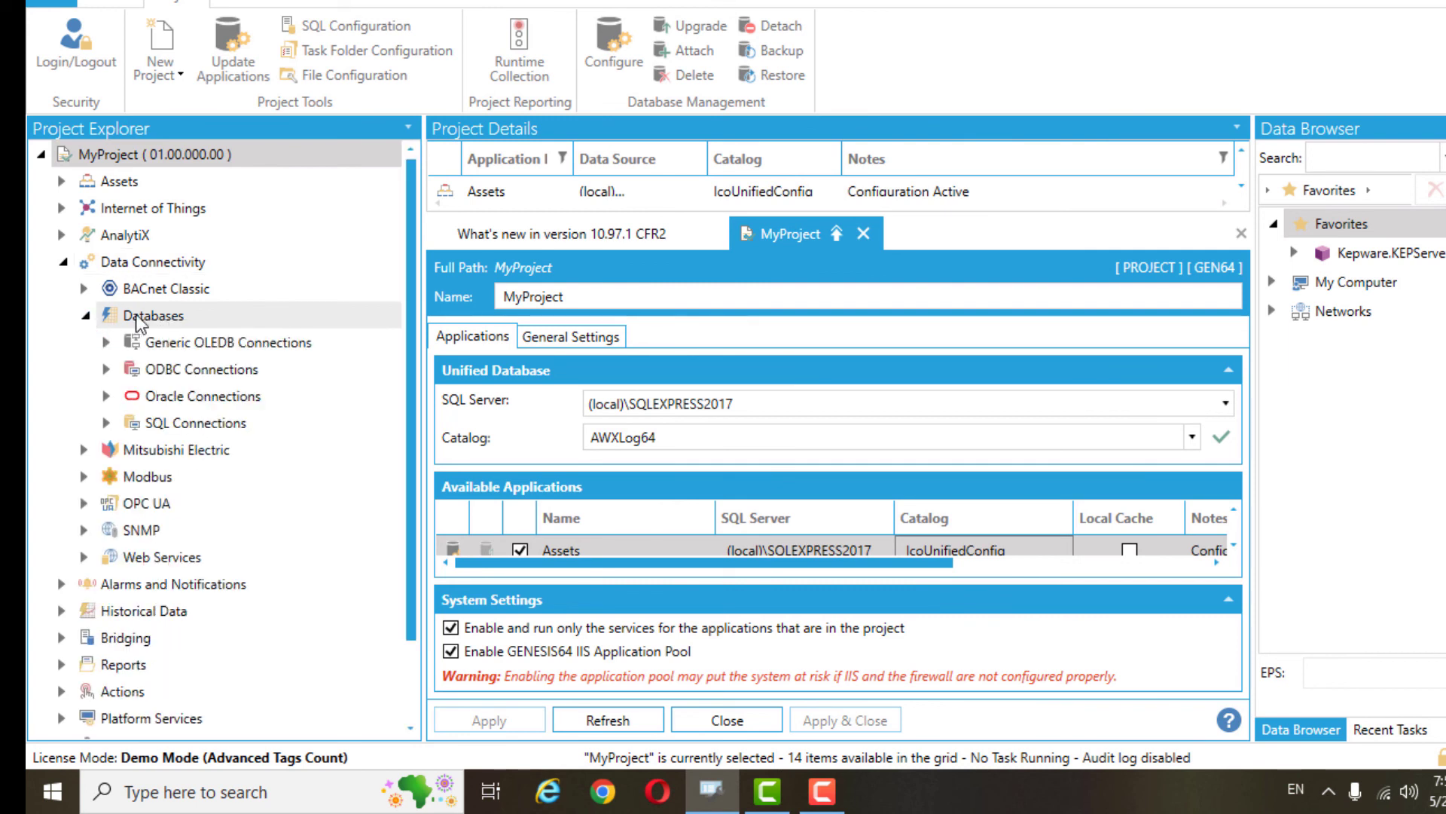
left_click(84, 316)
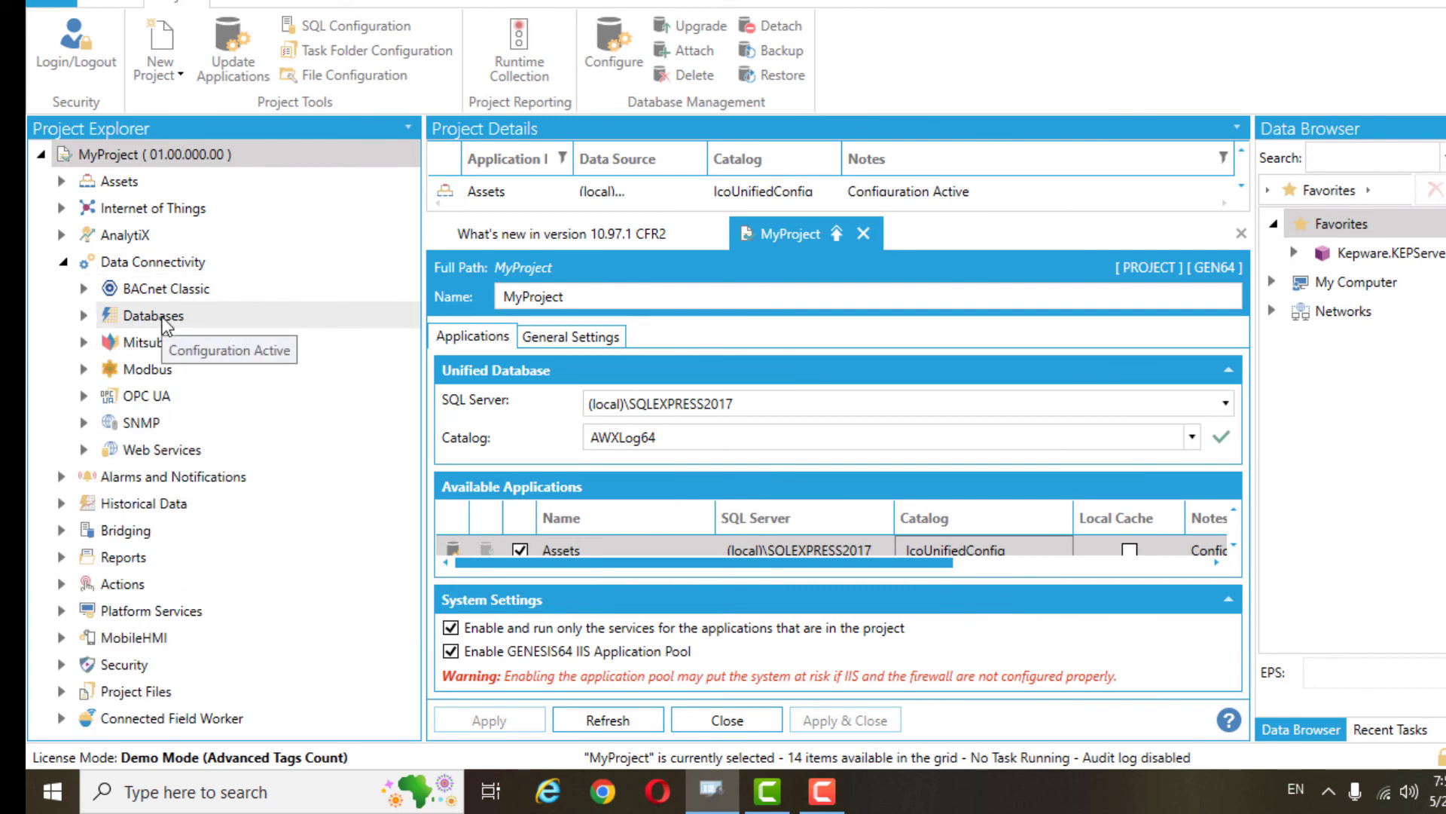
right_click(165, 324)
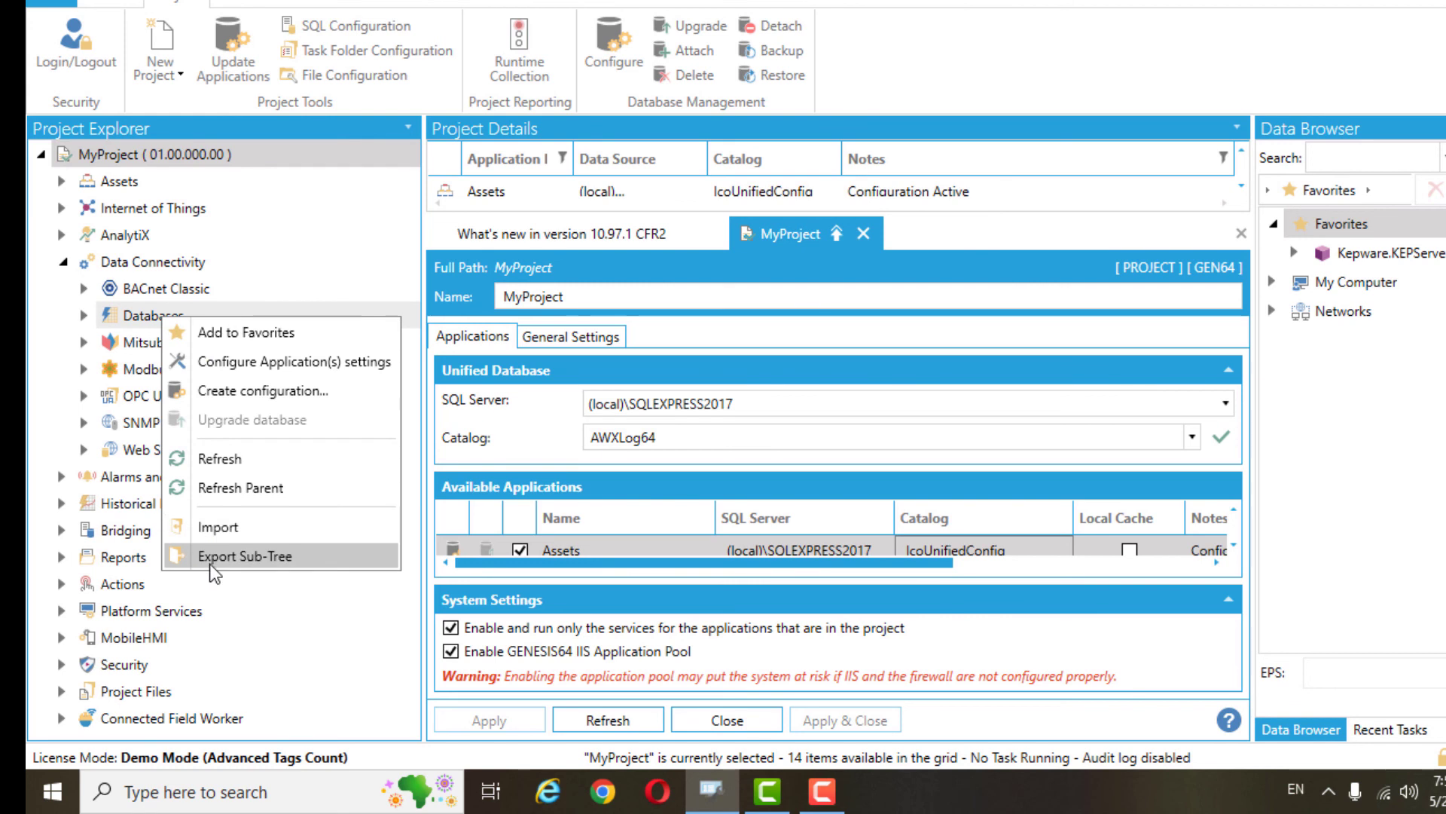